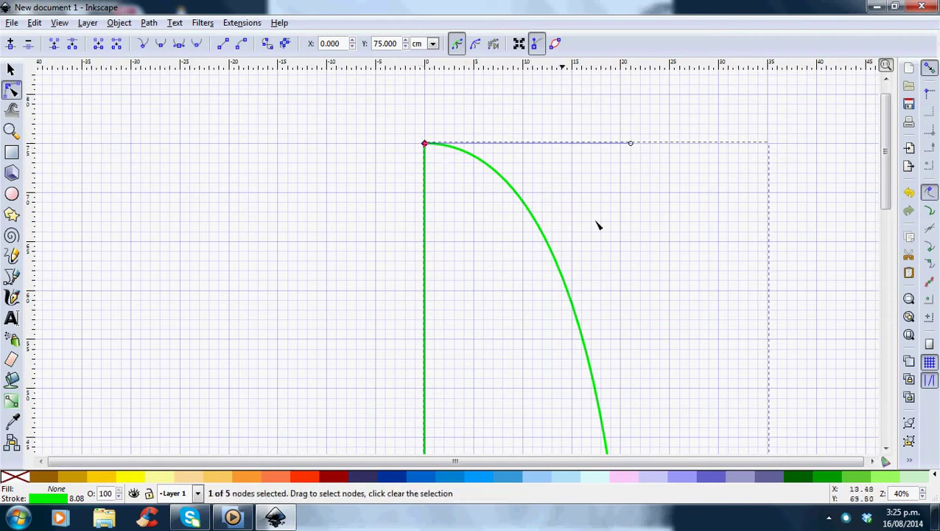
# - Set the node at the foot of the green path's curved segment to X 75 cm, Y 60 cm
pyautogui.moveTo(887, 210); pyautogui.dragTo(897, 253)
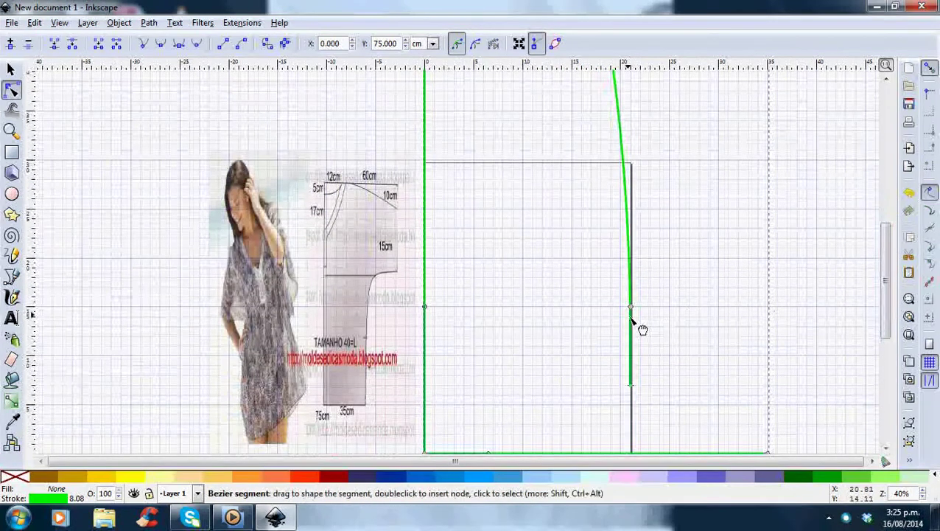
pyautogui.click(630, 309)
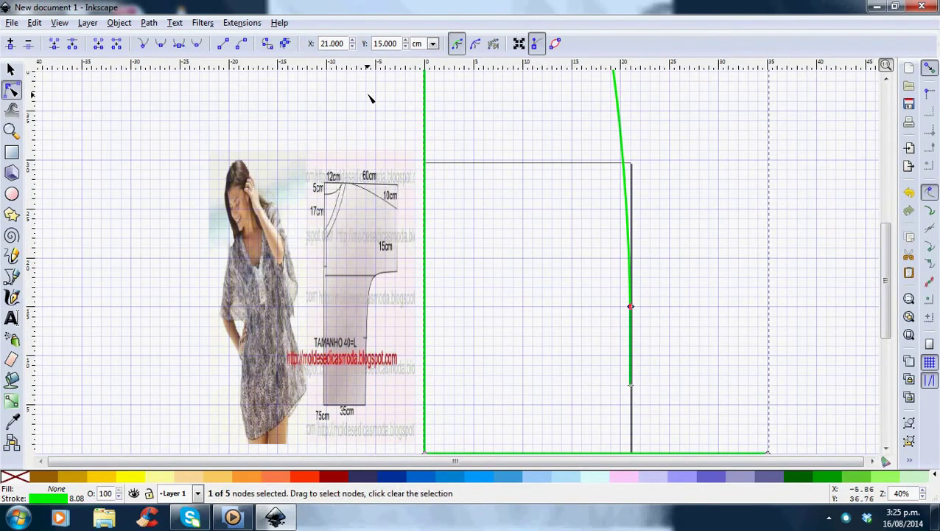
pyautogui.moveTo(394, 50); pyautogui.dragTo(378, 59)
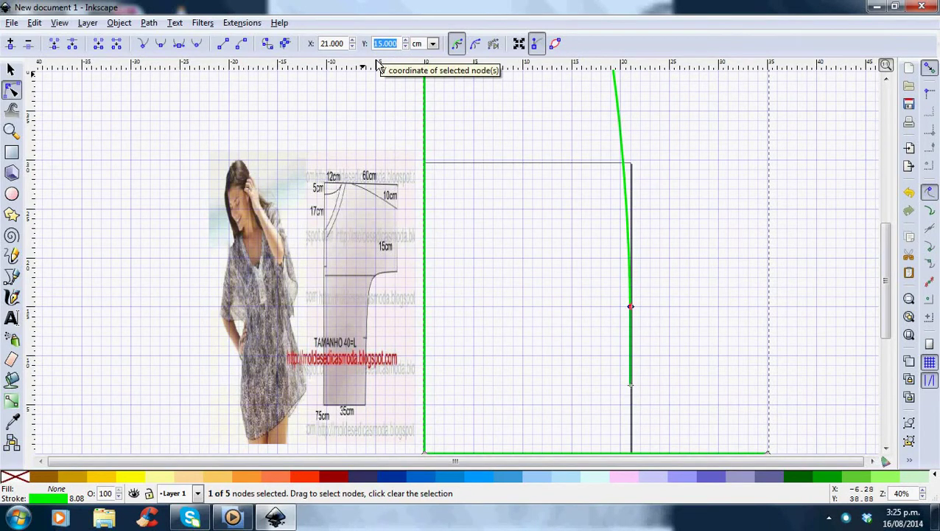
pyautogui.write('60')
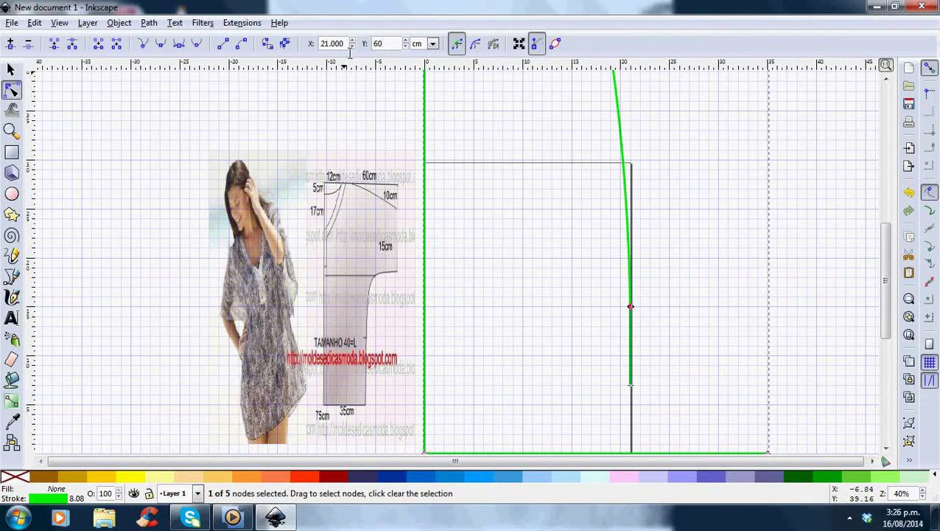
pyautogui.moveTo(347, 47); pyautogui.dragTo(321, 48)
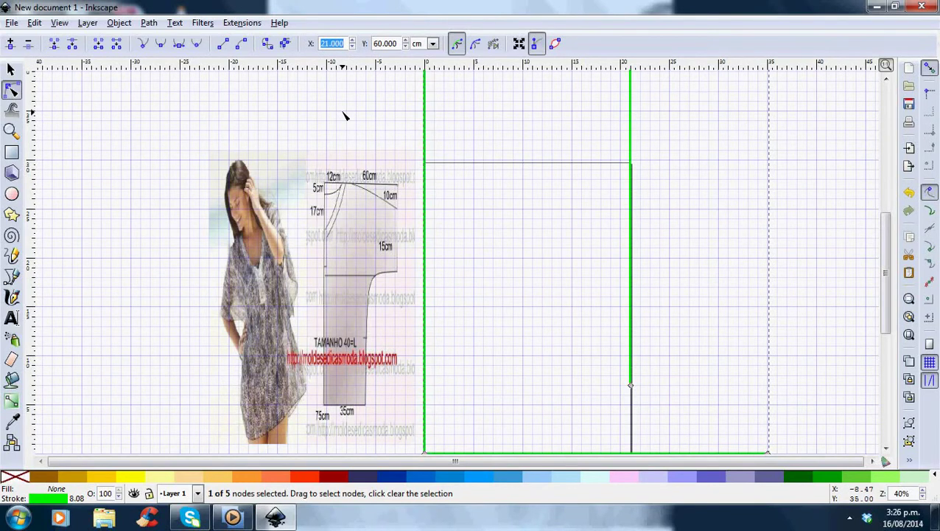
pyautogui.write('75')
pyautogui.press('Return')
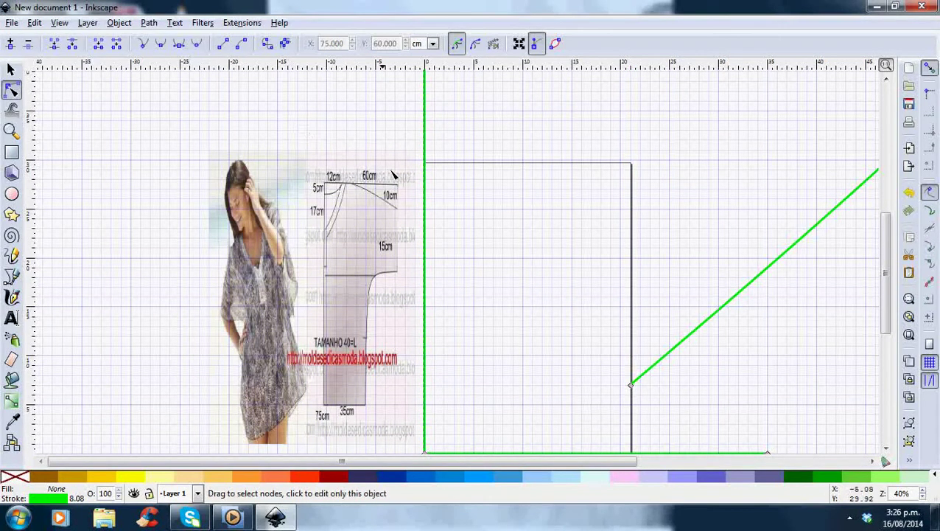
# - Reposition the green path's far corner node to X 60 cm, Y 75 cm
pyautogui.click(875, 465)
pyautogui.click(875, 464)
pyautogui.moveTo(890, 314); pyautogui.dragTo(888, 172)
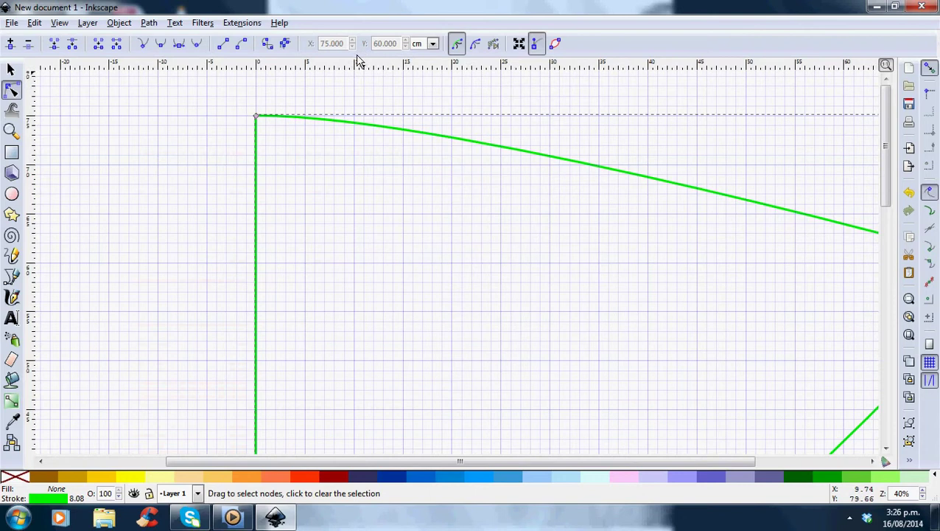
pyautogui.click(873, 462)
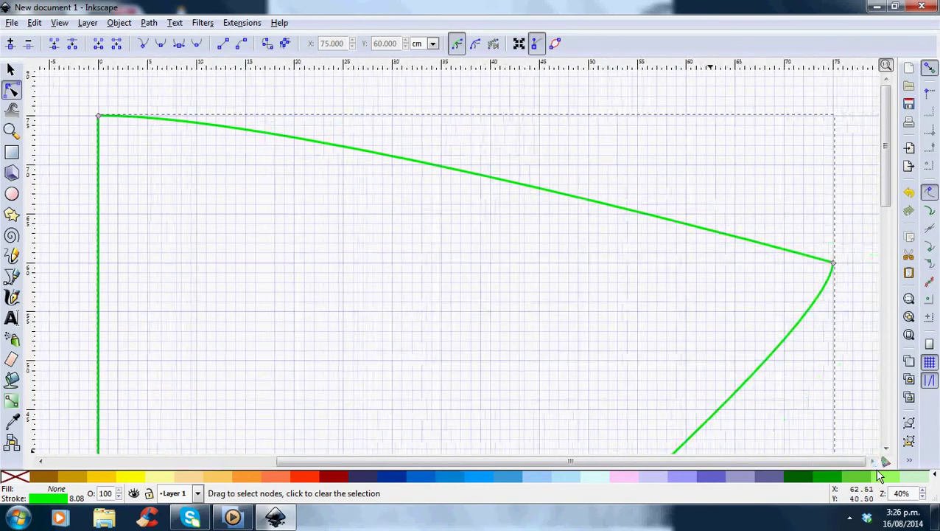
pyautogui.click(834, 263)
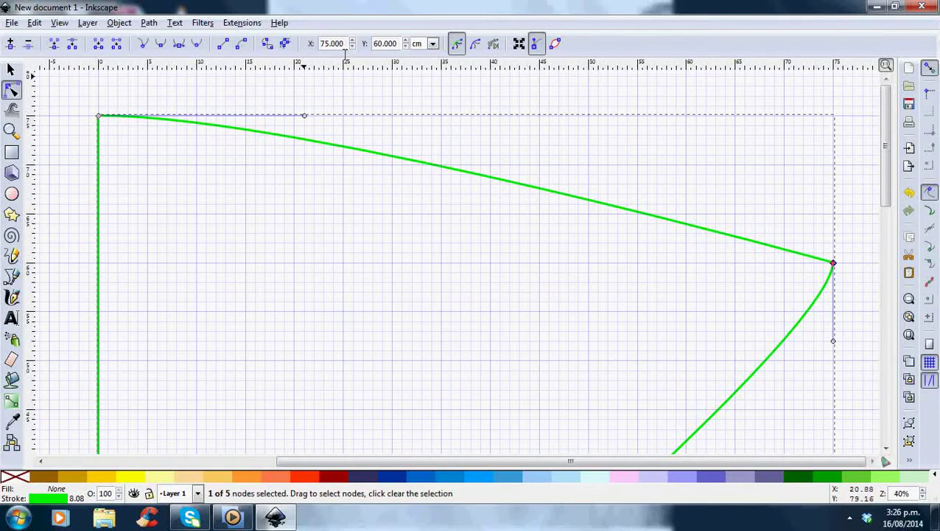
pyautogui.moveTo(348, 49); pyautogui.dragTo(317, 44)
pyautogui.write('60')
pyautogui.click(403, 45)
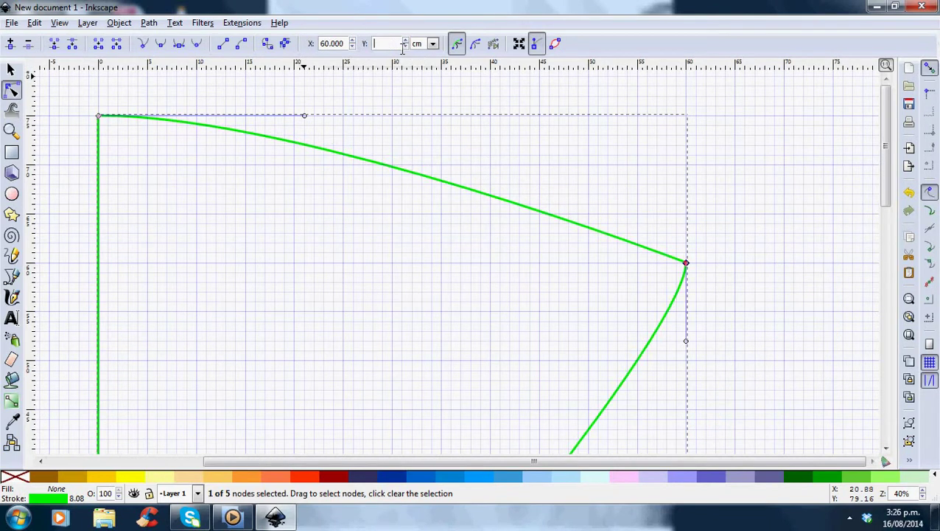
pyautogui.click(407, 254)
# - Move the green path's remaining side node directly below the outer corner, to X 60 cm, Y 36 cm
pyautogui.moveTo(884, 171); pyautogui.dragTo(876, 296)
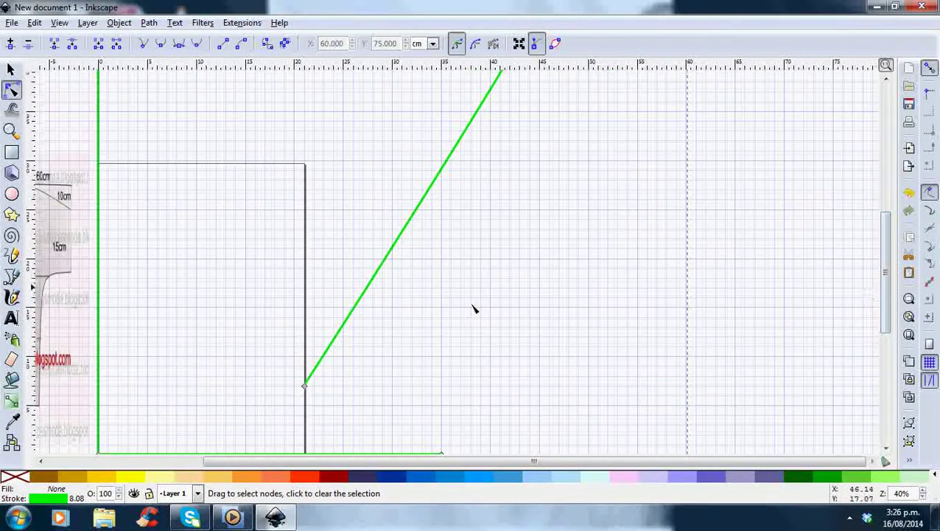
pyautogui.moveTo(304, 386); pyautogui.dragTo(686, 101)
pyautogui.moveTo(891, 269); pyautogui.dragTo(895, 164)
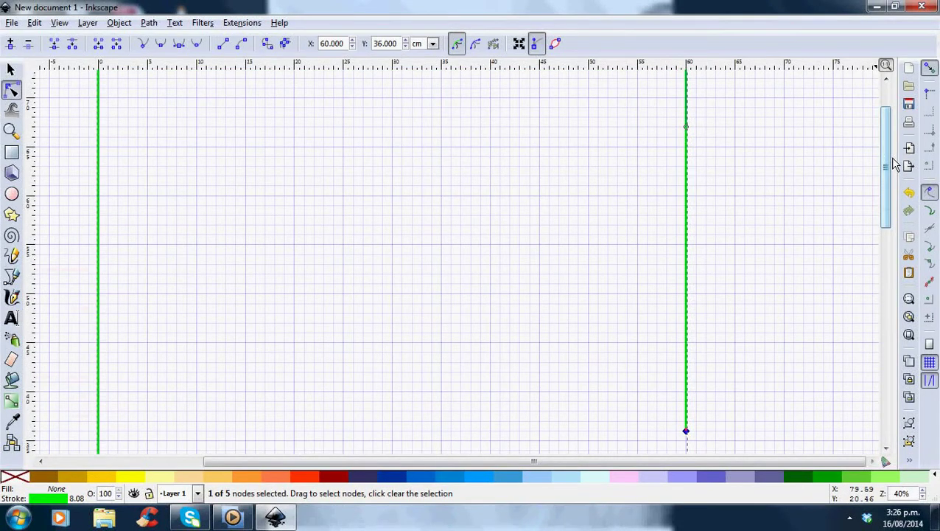
pyautogui.click(923, 490)
pyautogui.click(922, 490)
pyautogui.click(922, 497)
pyautogui.click(923, 497)
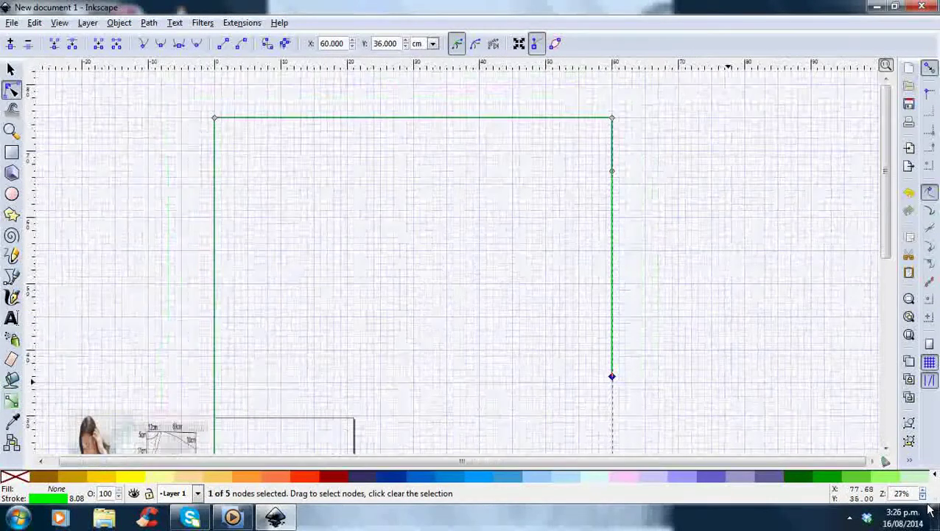
# - Stretch the reference dress image upward to a height of 71 cm, keeping its width
pyautogui.click(166, 441)
pyautogui.click(12, 68)
pyautogui.click(133, 420)
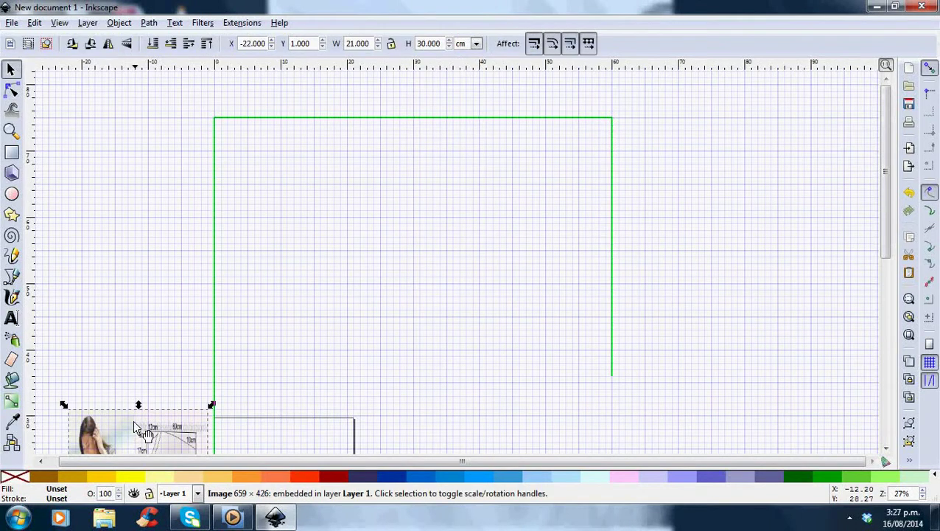
pyautogui.moveTo(139, 407); pyautogui.dragTo(172, 135)
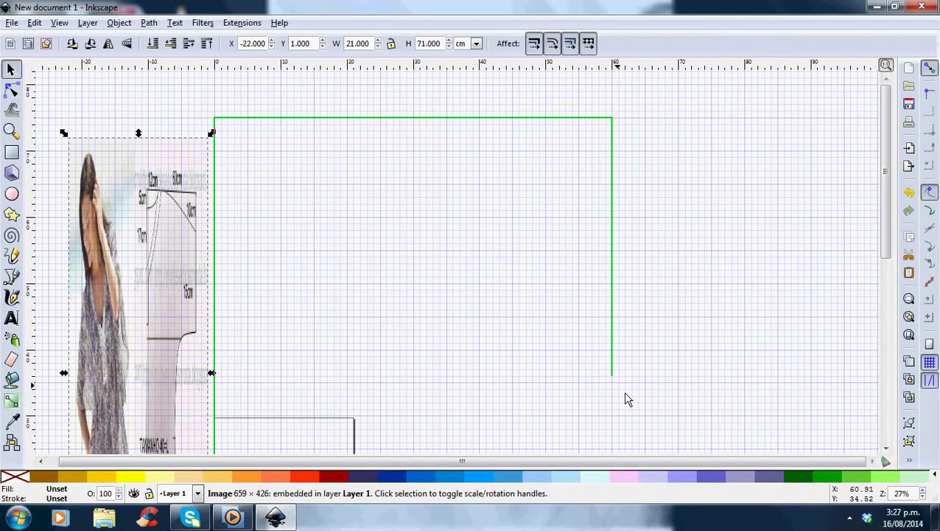
# - Raise the lower end node of the 60 cm side line to Y 45 cm, keeping it vertical
pyautogui.click(613, 375)
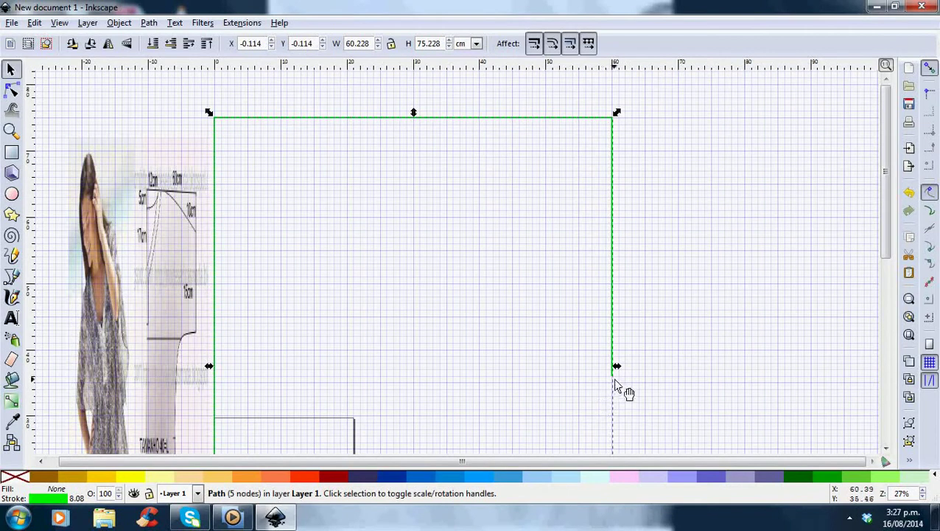
pyautogui.click(613, 376)
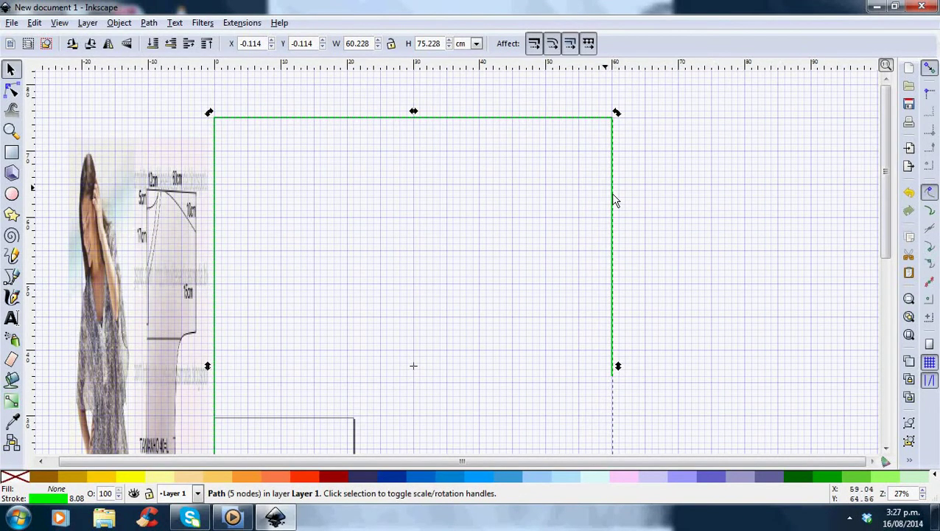
pyautogui.click(614, 294)
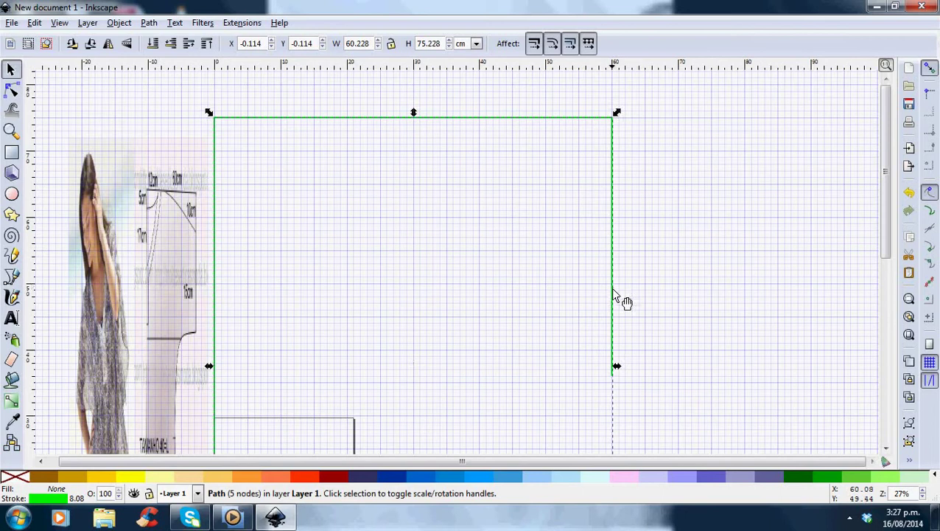
pyautogui.click(612, 373)
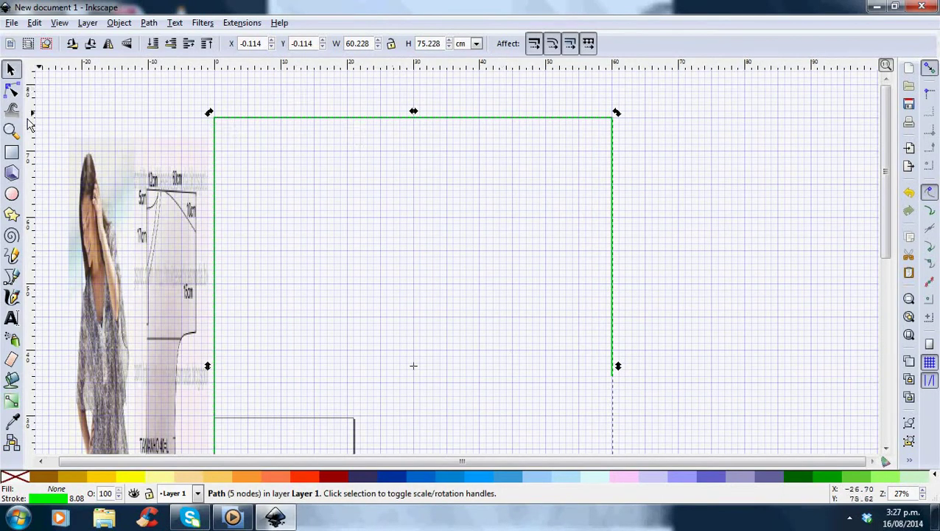
pyautogui.click(11, 90)
pyautogui.moveTo(613, 378); pyautogui.dragTo(613, 318)
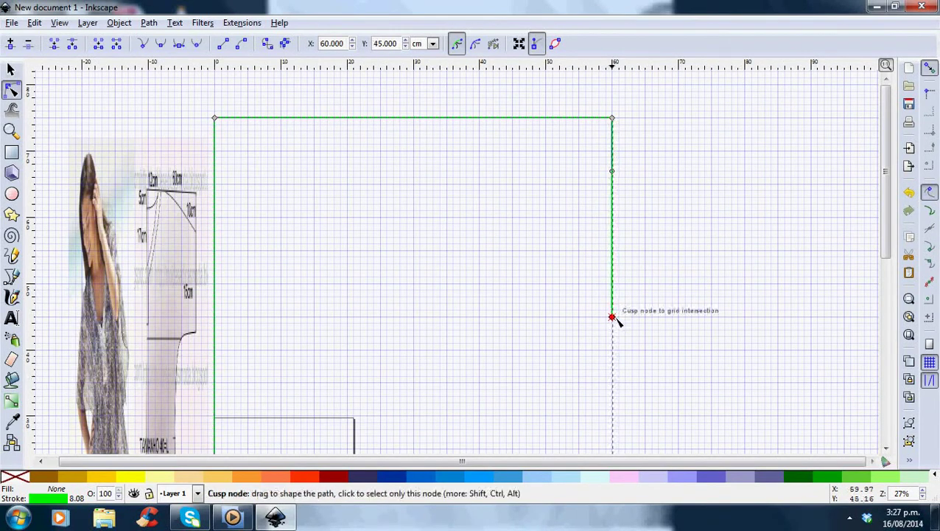
pyautogui.click(712, 348)
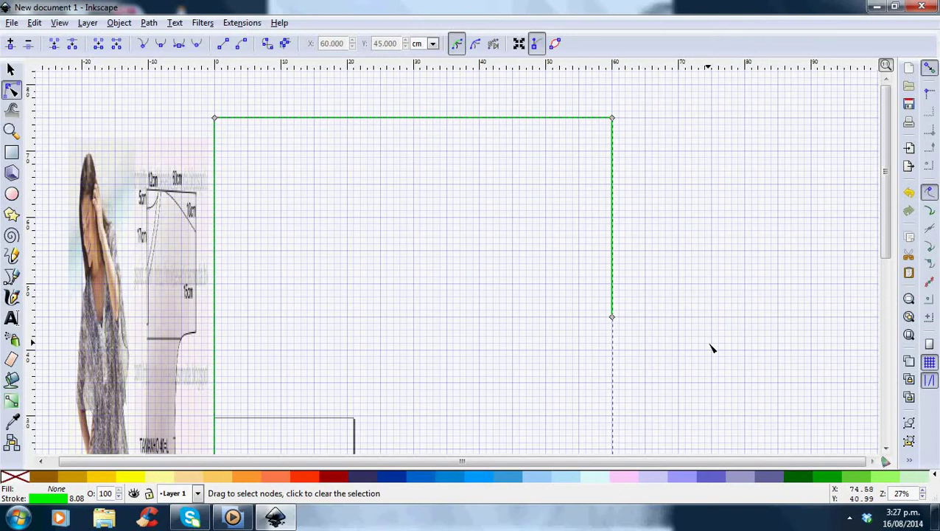
# - Draw a straight diagonal line across the pattern's upper-left corner, from about X -1, Y 69 cm to X 13, Y 76 cm
pyautogui.hscroll(-1, 788, 475)
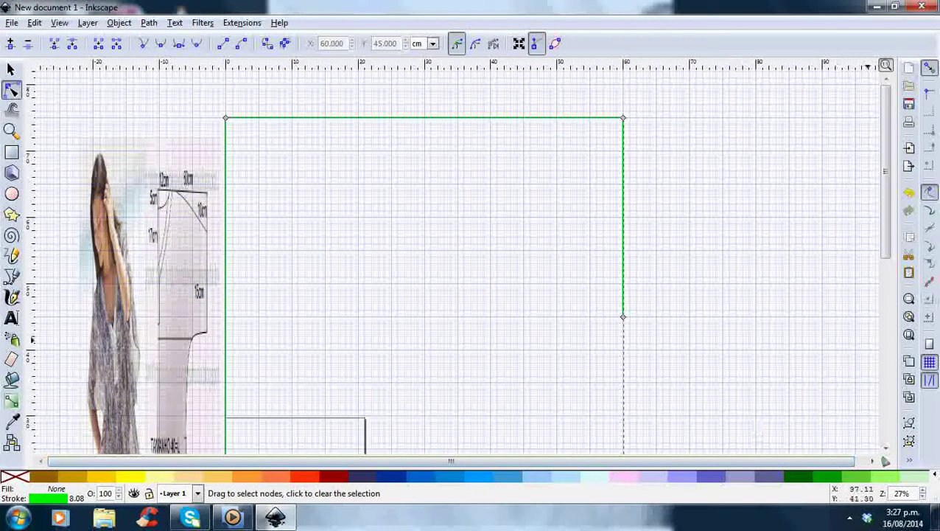
pyautogui.moveTo(887, 210); pyautogui.dragTo(897, 266)
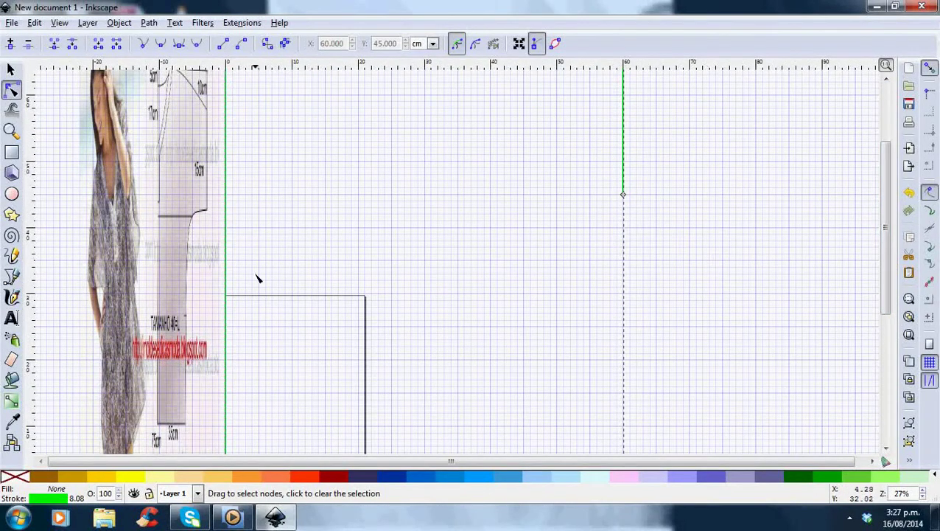
pyautogui.moveTo(903, 252); pyautogui.dragTo(898, 199)
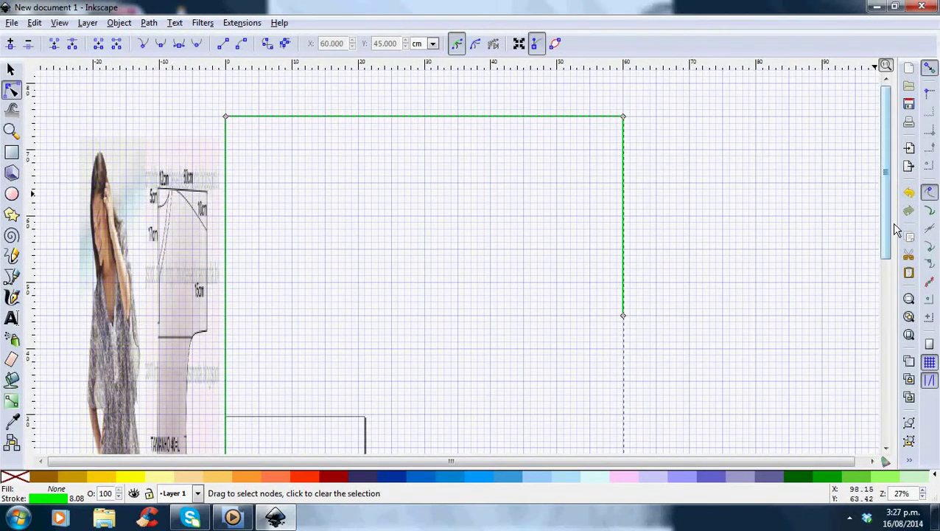
pyautogui.click(13, 276)
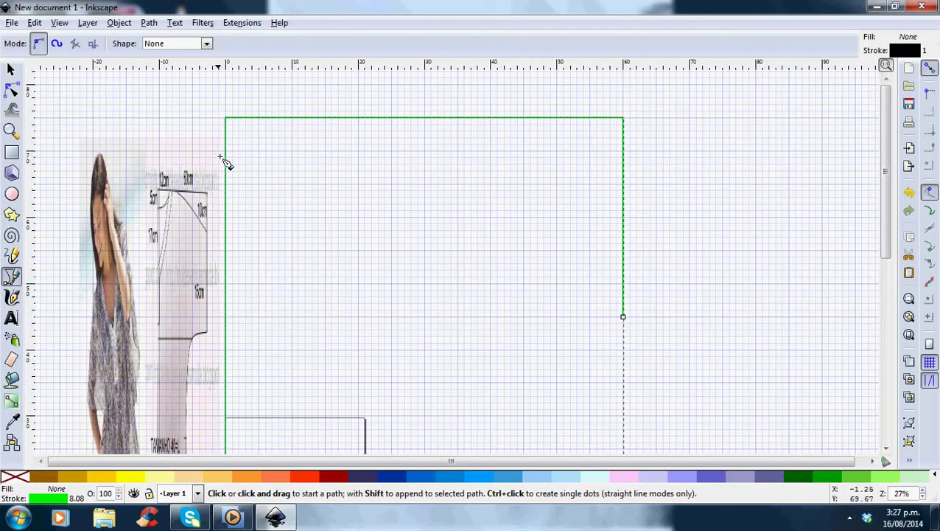
pyautogui.click(219, 157)
pyautogui.moveTo(223, 162); pyautogui.dragTo(315, 113)
pyautogui.click(314, 113)
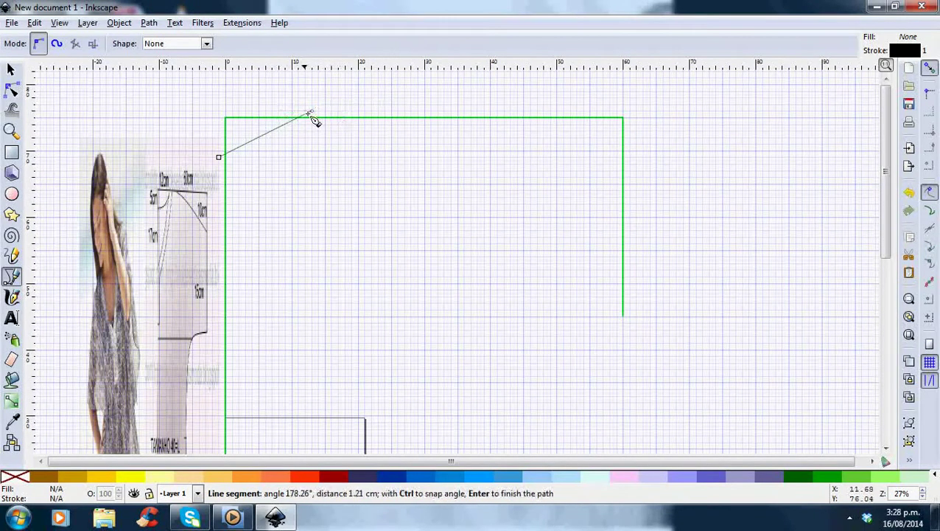
pyautogui.click(312, 111)
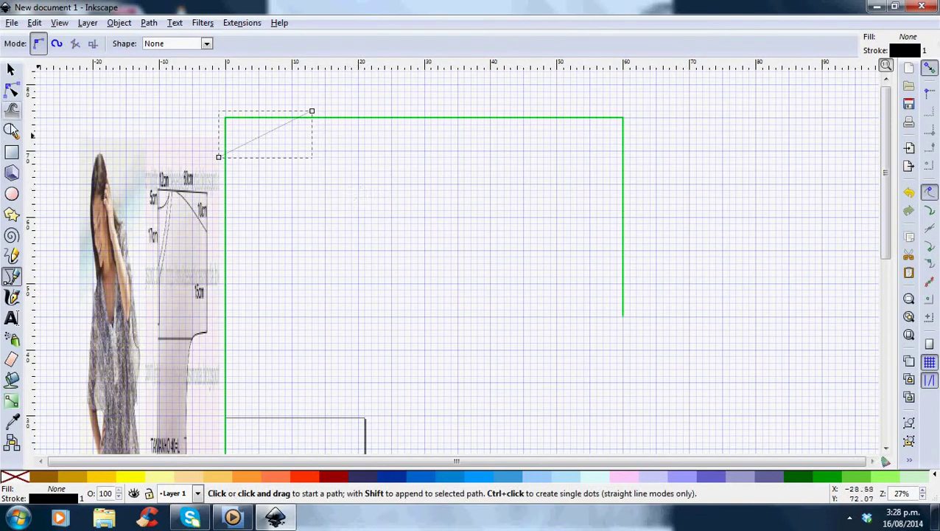
# - Place the diagonal line's start node at X 0, Y 70 cm and level its handle horizontally to about X 13 cm to curve the neckline
pyautogui.click(11, 89)
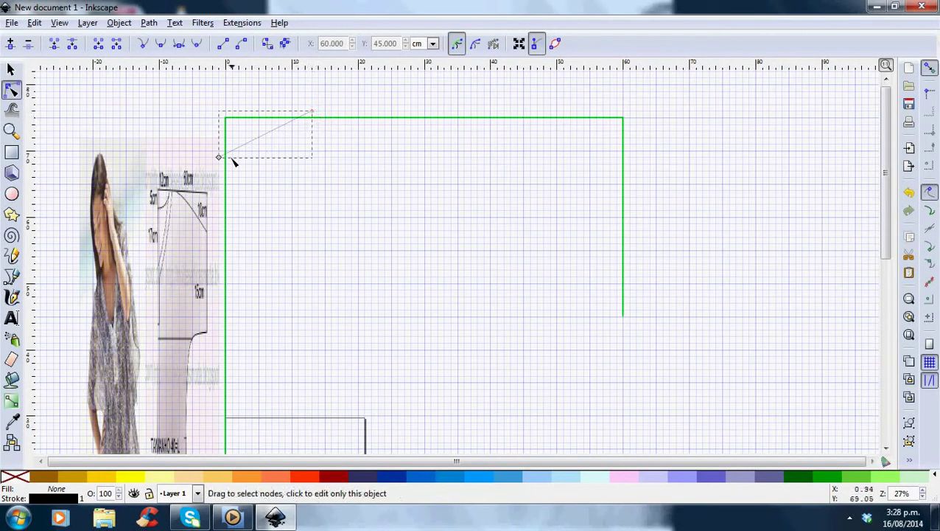
pyautogui.moveTo(220, 158); pyautogui.dragTo(226, 153)
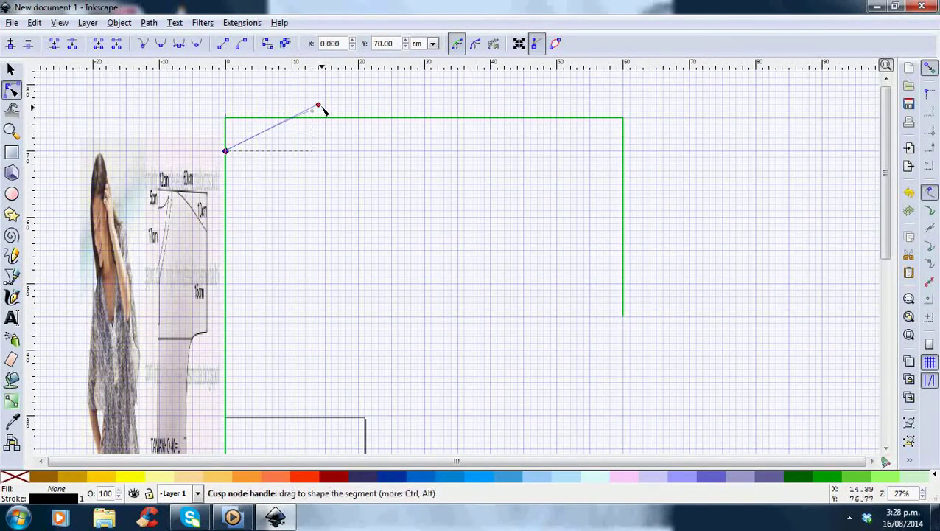
pyautogui.moveTo(318, 106); pyautogui.dragTo(313, 151)
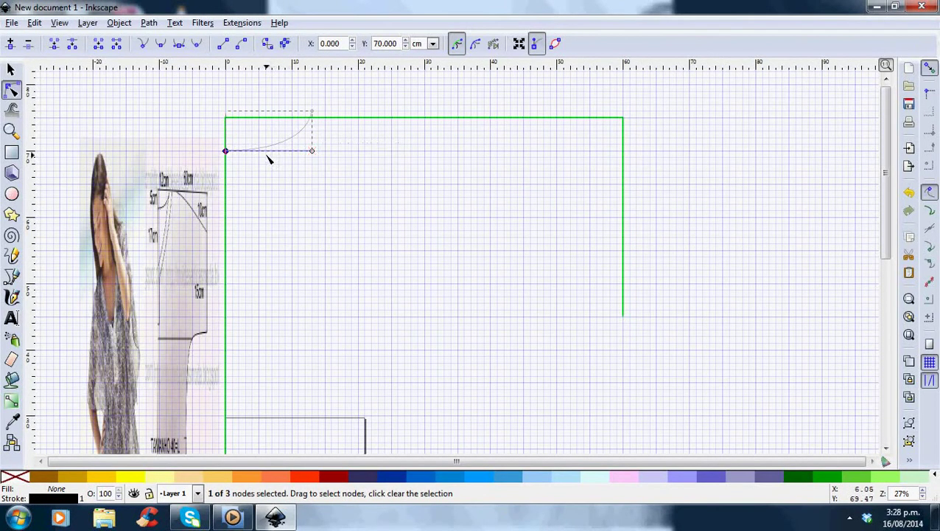
# - Lower both overlapping end nodes of the neckline curve onto the top edge at X 13 cm, Y 75 cm
pyautogui.click(312, 112)
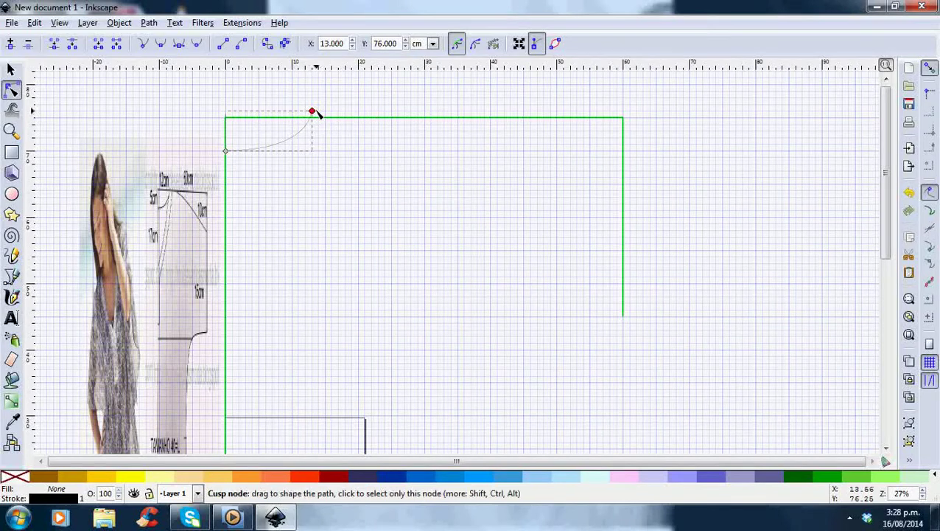
pyautogui.moveTo(313, 119); pyautogui.dragTo(314, 120)
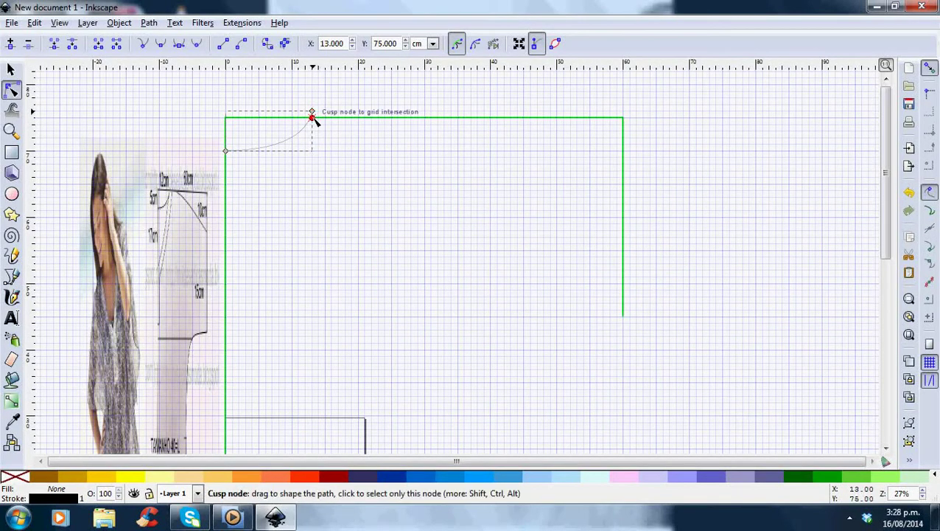
pyautogui.moveTo(314, 116); pyautogui.dragTo(315, 117)
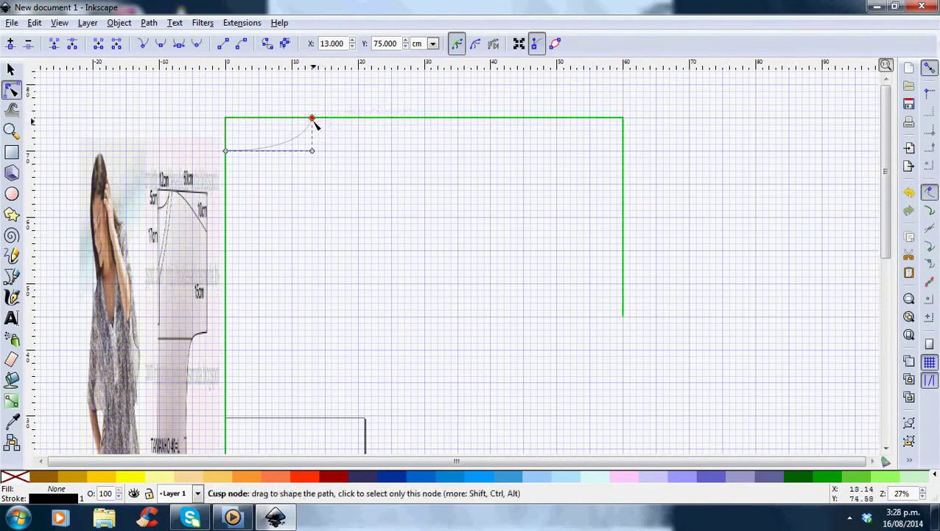
pyautogui.click(375, 149)
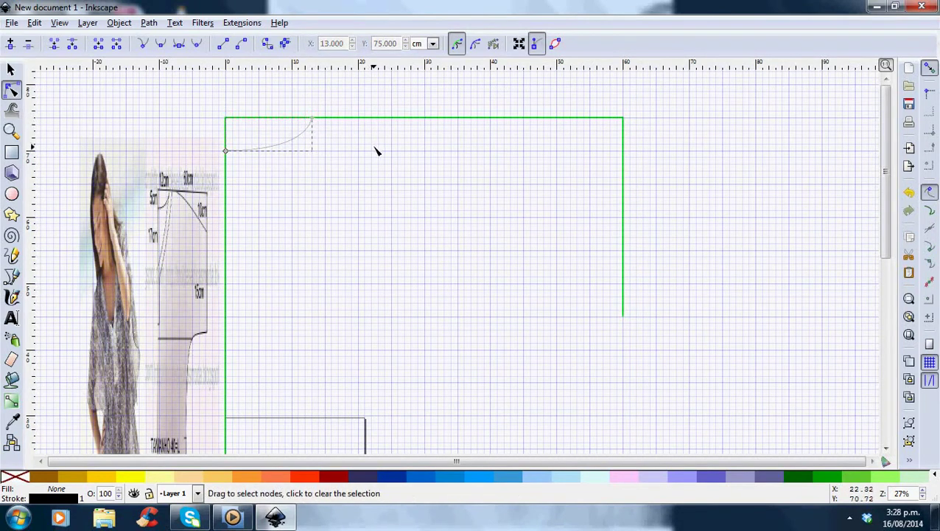
# - Separate the neckline curve's overlapping end nodes by moving one to X 12 cm, and delete that duplicate node
pyautogui.click(312, 119)
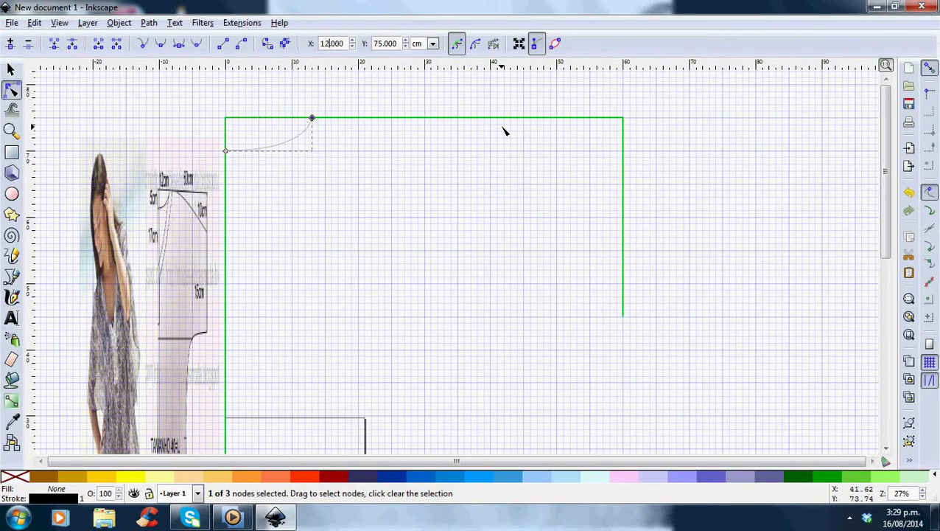
pyautogui.click(440, 155)
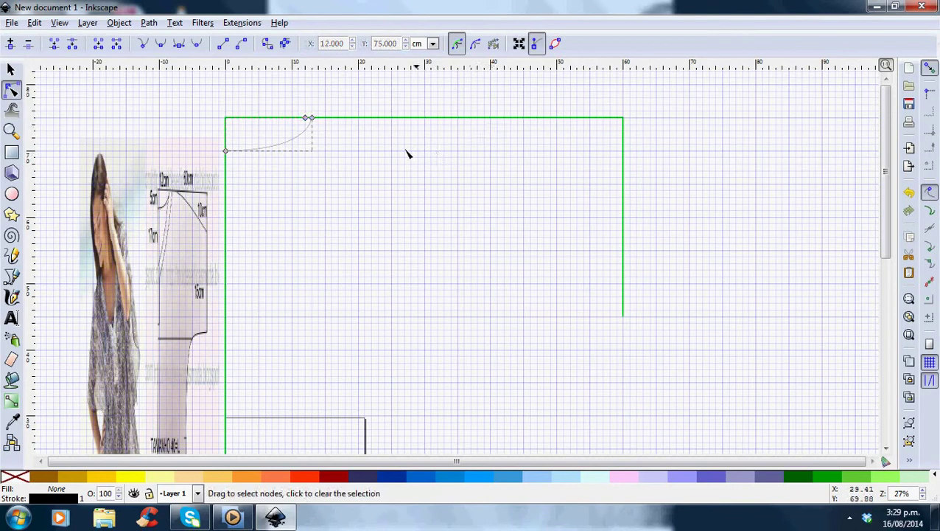
pyautogui.click(312, 118)
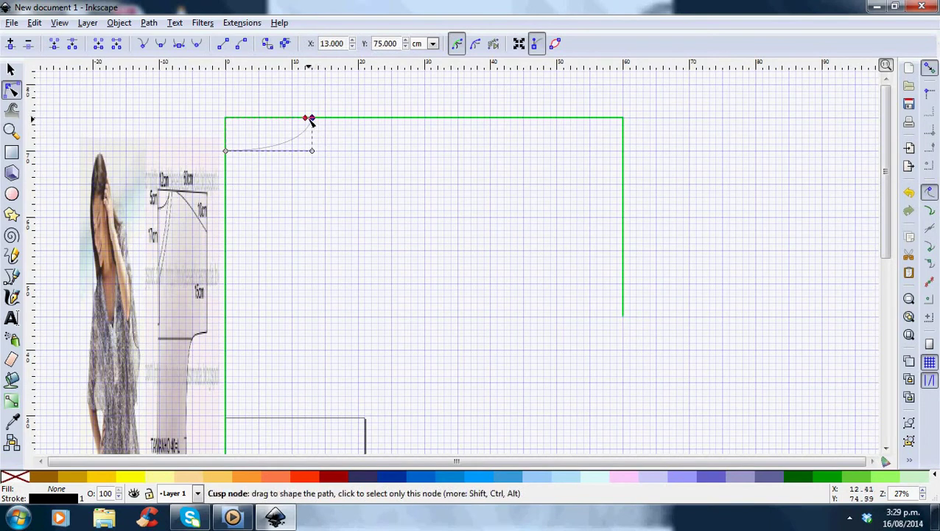
pyautogui.moveTo(311, 118); pyautogui.dragTo(307, 119)
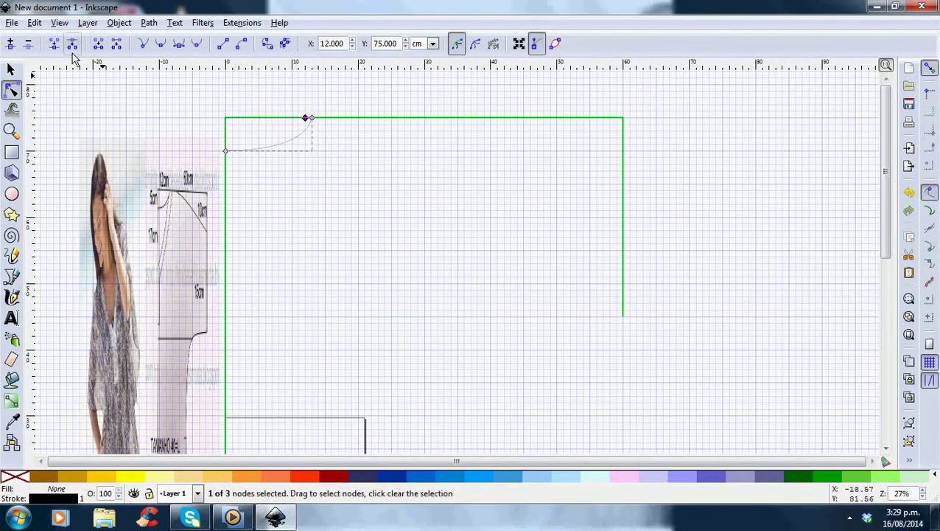
pyautogui.click(29, 46)
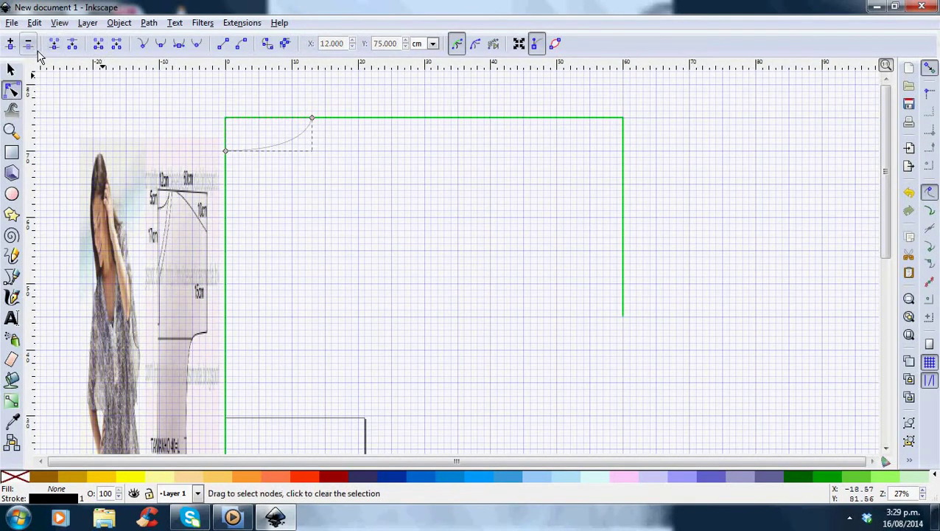
# - Set the neckline curve's remaining end node on the top edge to X 12 cm
pyautogui.click(312, 118)
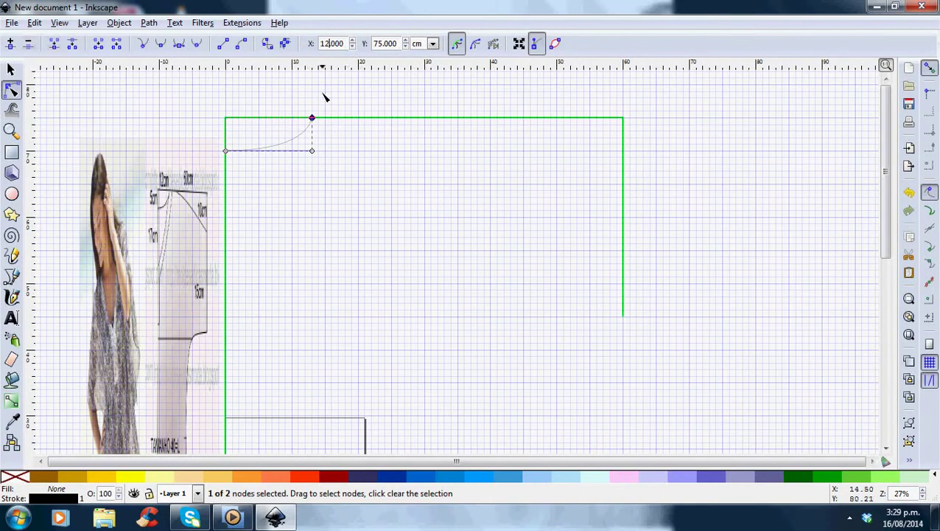
pyautogui.press('Return')
pyautogui.click(374, 142)
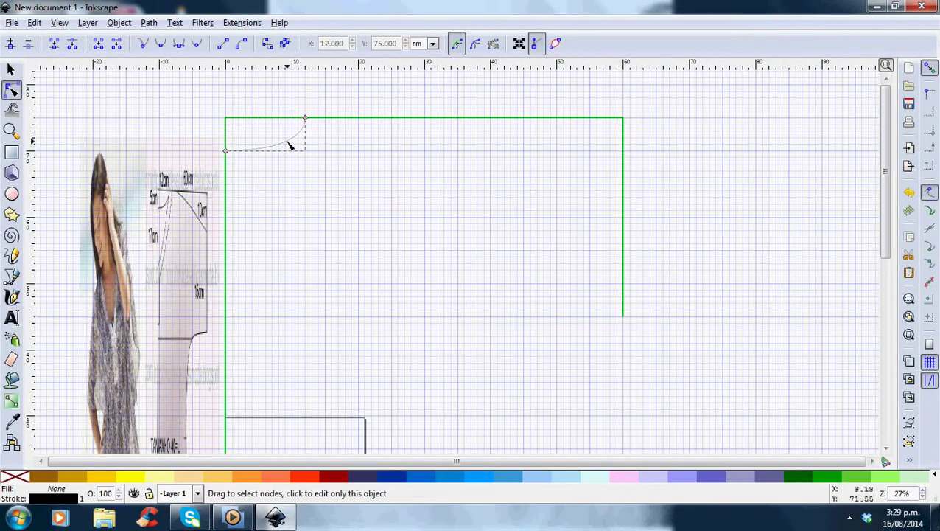
# - Shorten the horizontal handle of the neckline's start node so it ends at X 12, Y 70 cm
pyautogui.click(227, 151)
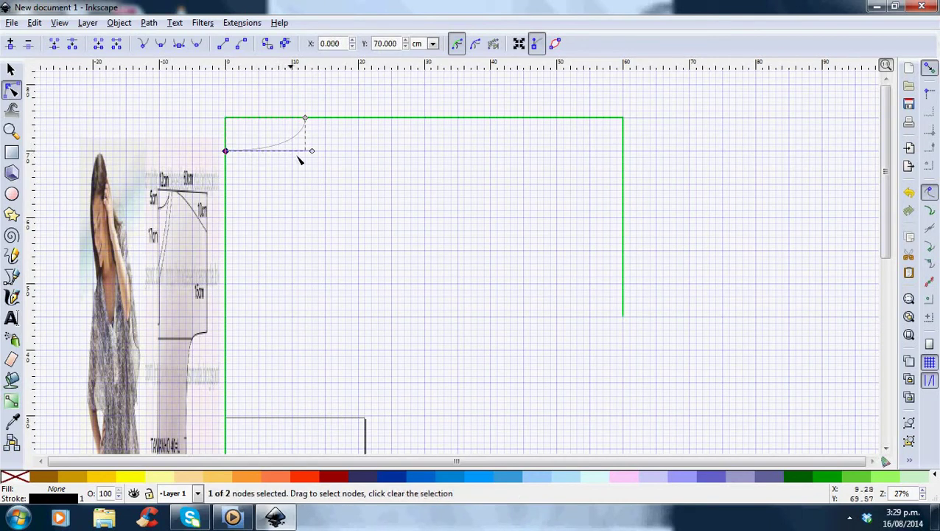
pyautogui.moveTo(313, 153)
pyautogui.mouseDown()
pyautogui.moveTo(274, 157)
pyautogui.moveTo(309, 156)
pyautogui.mouseUp()
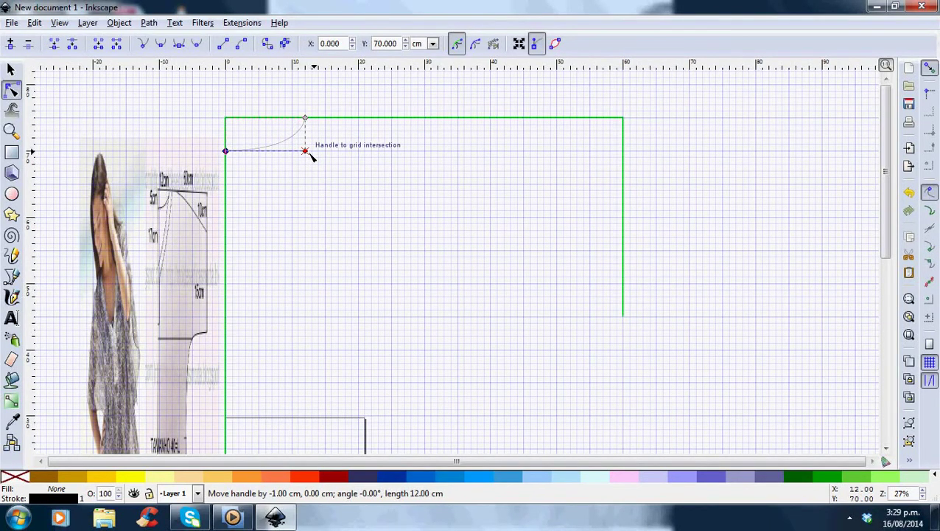
pyautogui.moveTo(309, 157); pyautogui.dragTo(308, 156)
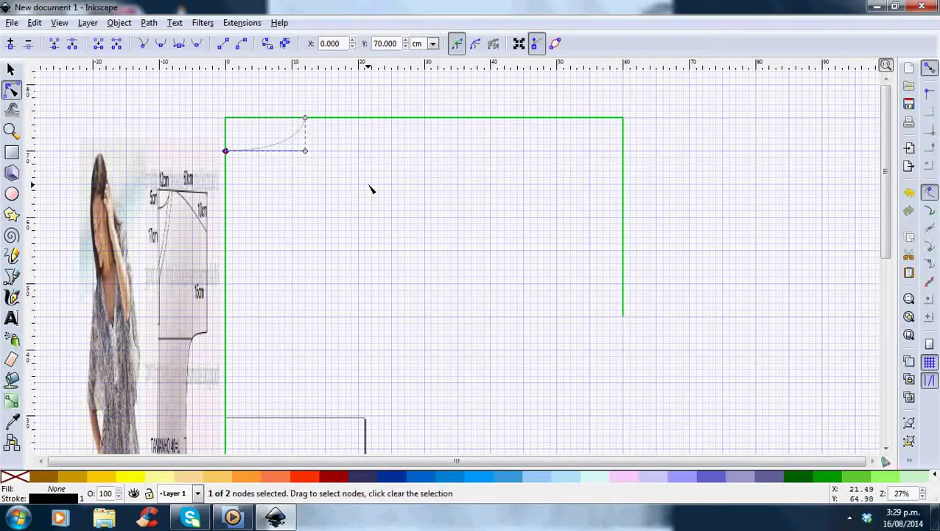
pyautogui.press('Escape')
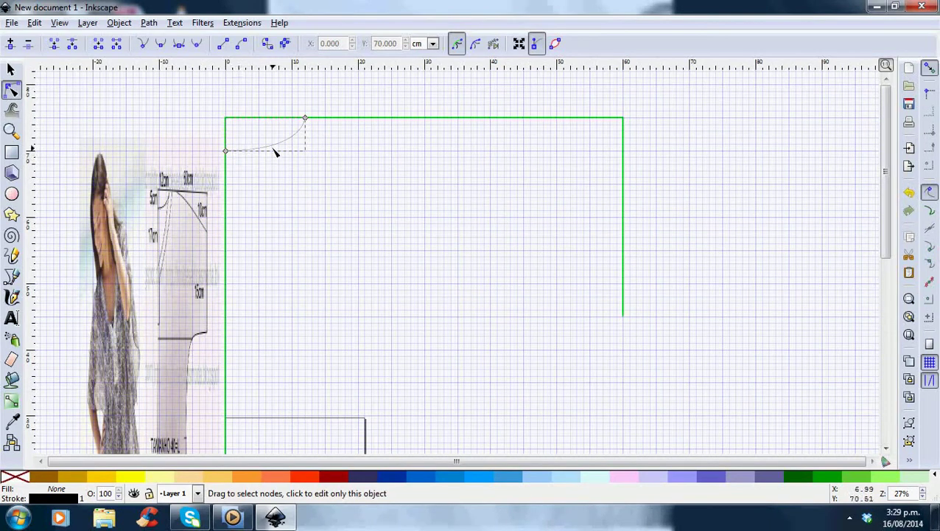
pyautogui.click(306, 120)
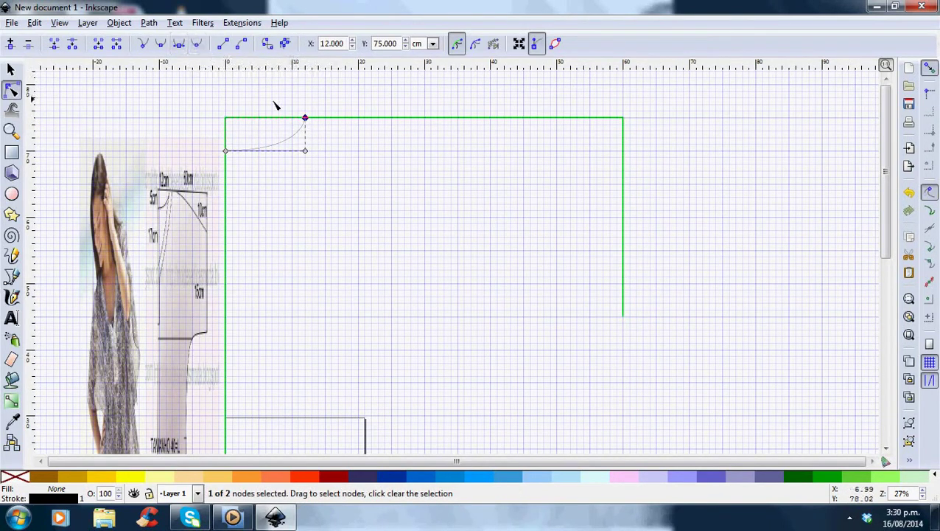
pyautogui.moveTo(307, 119)
pyautogui.mouseDown()
pyautogui.moveTo(310, 129)
pyautogui.moveTo(308, 121)
pyautogui.mouseUp()
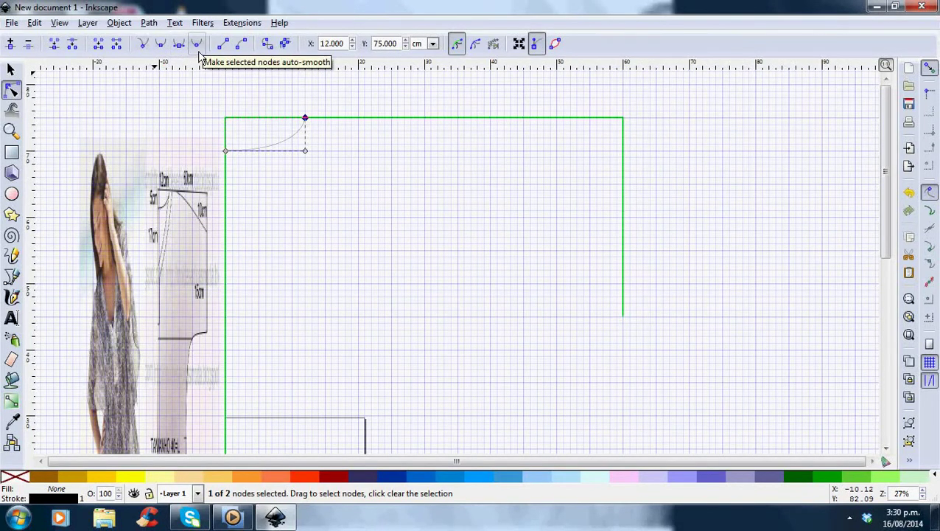
pyautogui.click(306, 118)
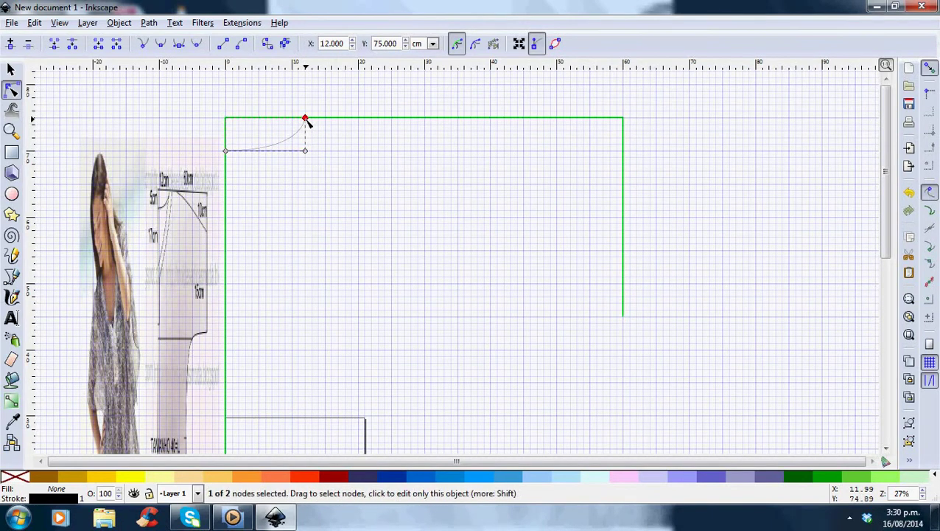
pyautogui.moveTo(307, 153)
pyautogui.mouseDown()
pyautogui.moveTo(295, 155)
pyautogui.moveTo(436, 172)
pyautogui.moveTo(412, 223)
pyautogui.moveTo(353, 153)
pyautogui.moveTo(308, 153)
pyautogui.mouseUp()
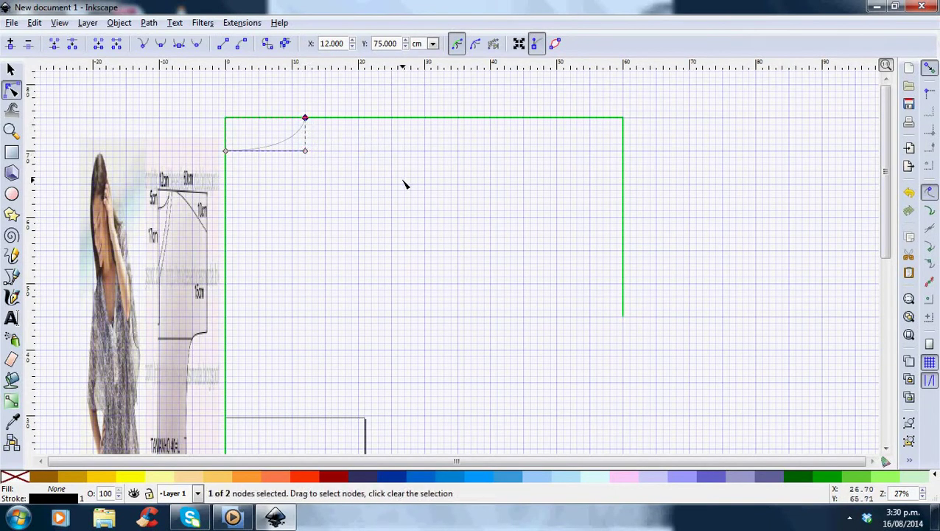
pyautogui.click(271, 212)
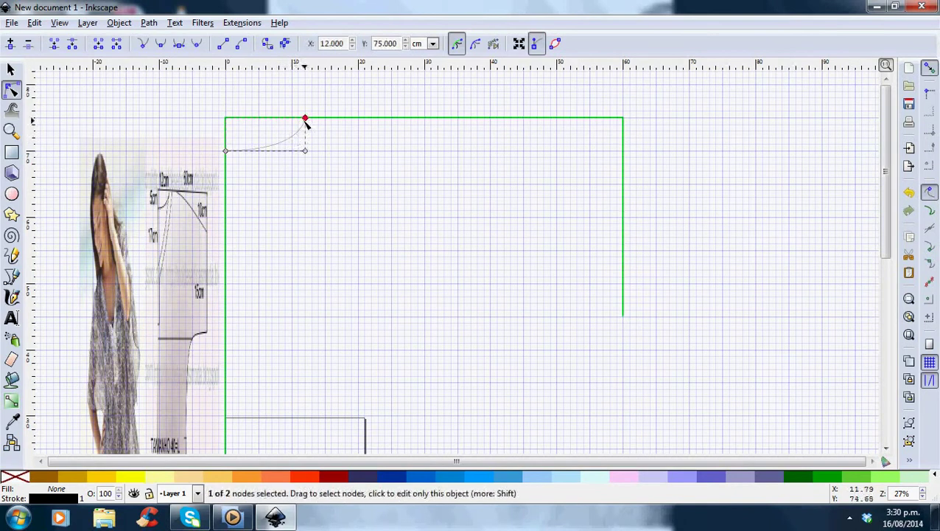
pyautogui.click(226, 151)
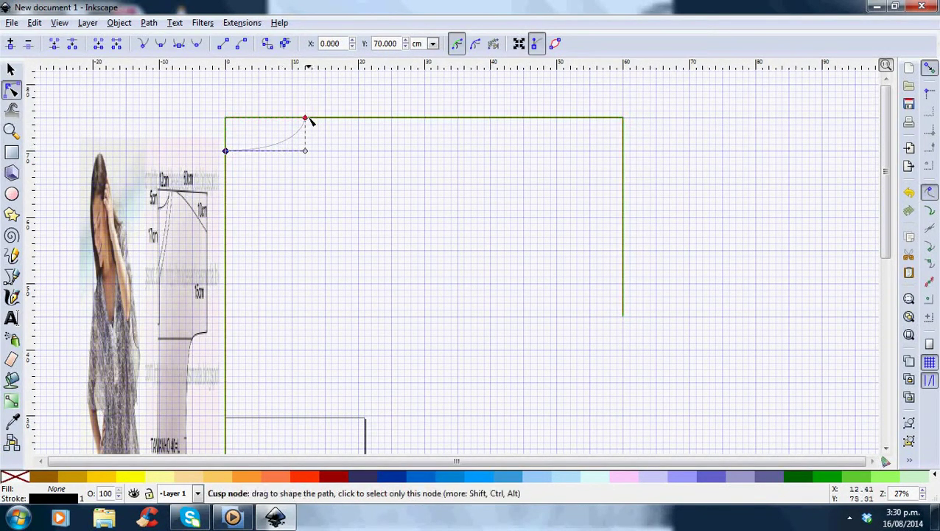
pyautogui.click(305, 118)
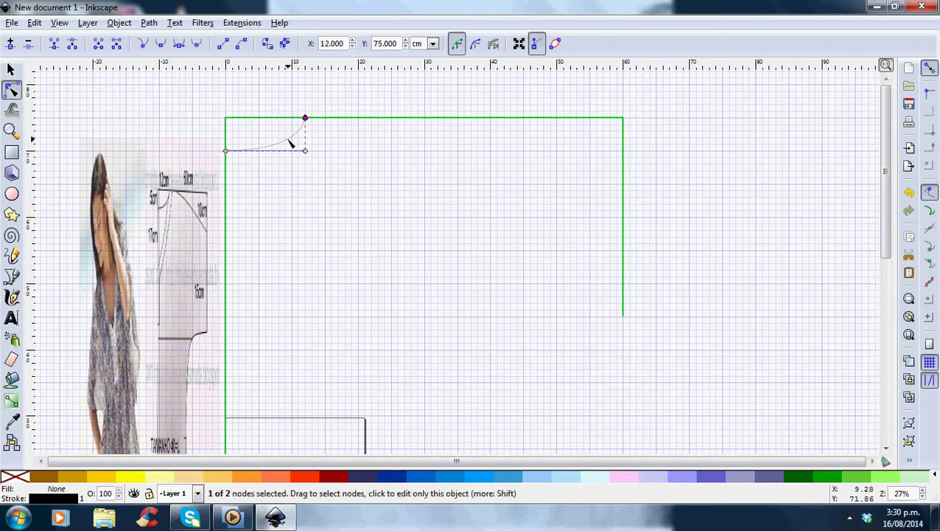
pyautogui.click(225, 151)
pyautogui.click(273, 145)
pyautogui.click(274, 145)
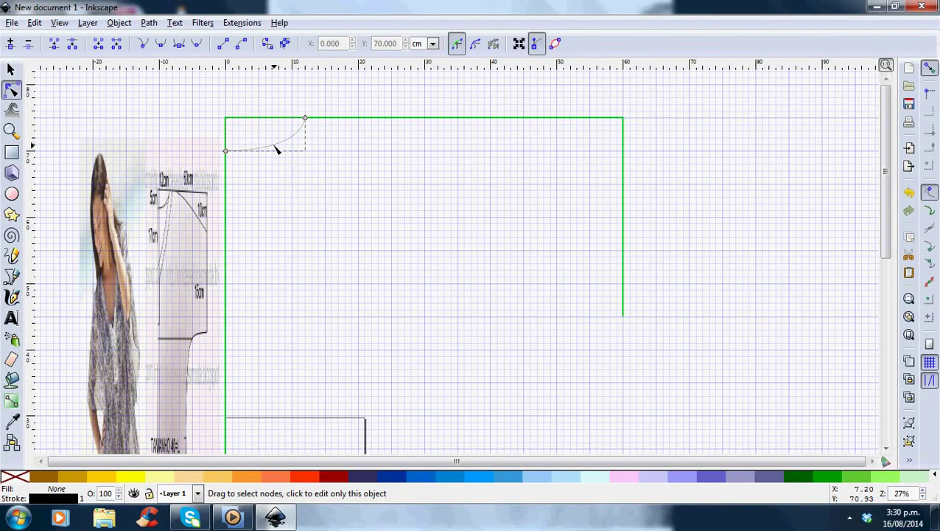
pyautogui.click(275, 146)
pyautogui.click(275, 148)
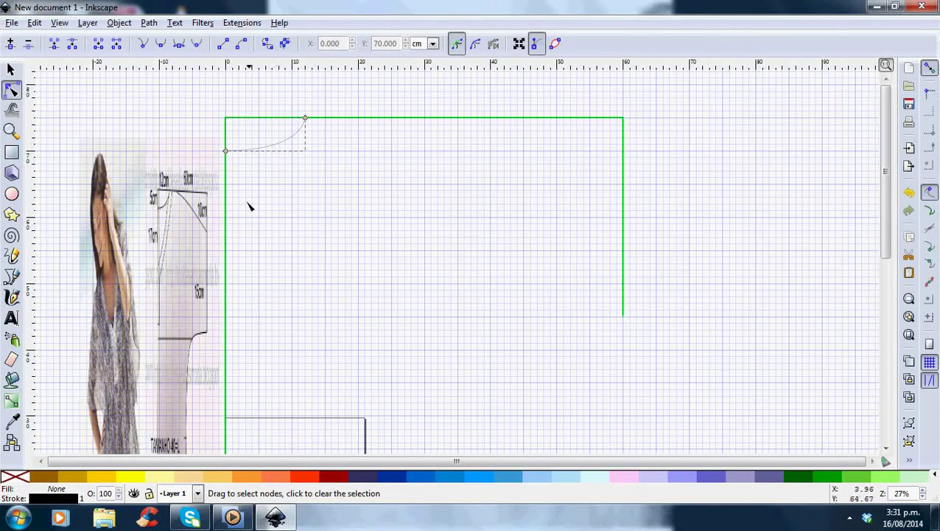
pyautogui.click(336, 244)
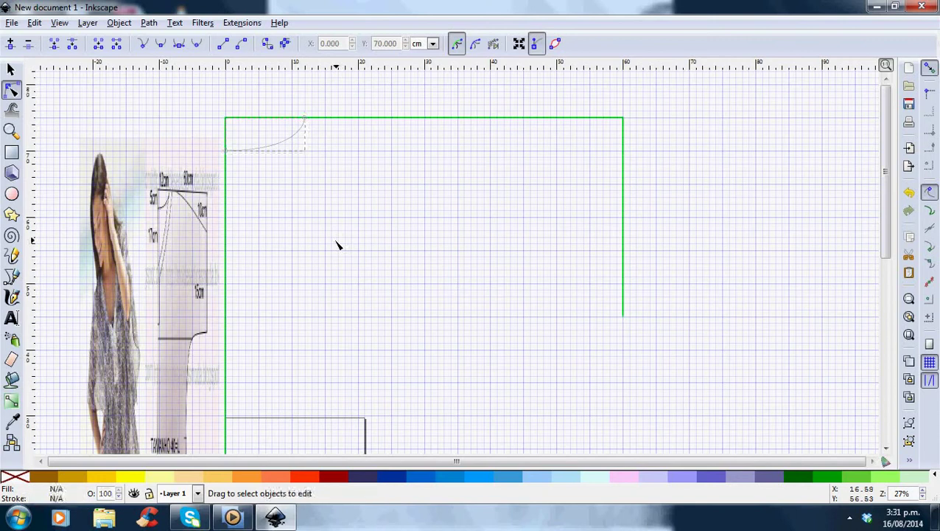
pyautogui.click(288, 146)
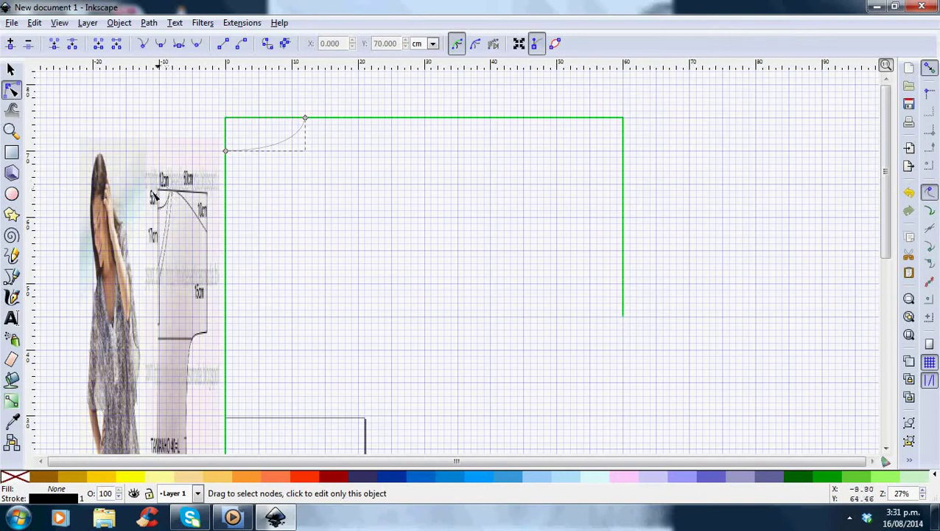
# - Stretch the reference image horizontally to about 43.6 cm wide, keeping its side beside the pattern fixed
pyautogui.click(106, 259)
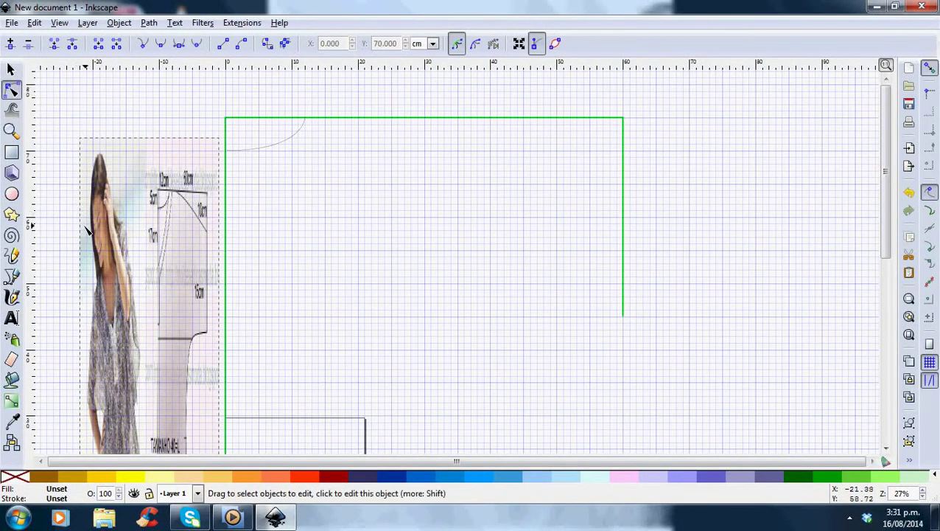
pyautogui.click(11, 68)
pyautogui.moveTo(75, 373); pyautogui.dragTo(33, 381)
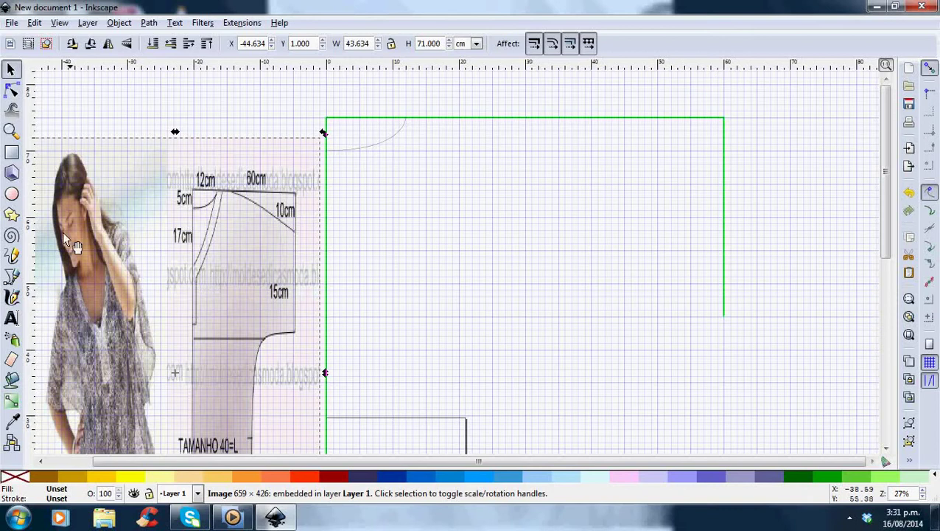
# - Draw a straight diagonal line for the deeper neckline, from about X -1, Y 53 cm to X 14, Y 78 cm
pyautogui.click(12, 277)
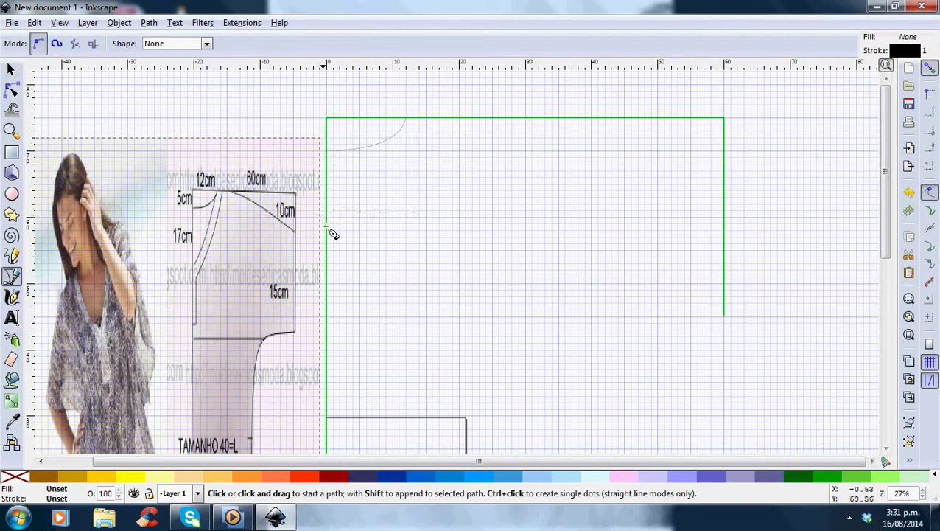
pyautogui.moveTo(326, 266); pyautogui.dragTo(426, 98)
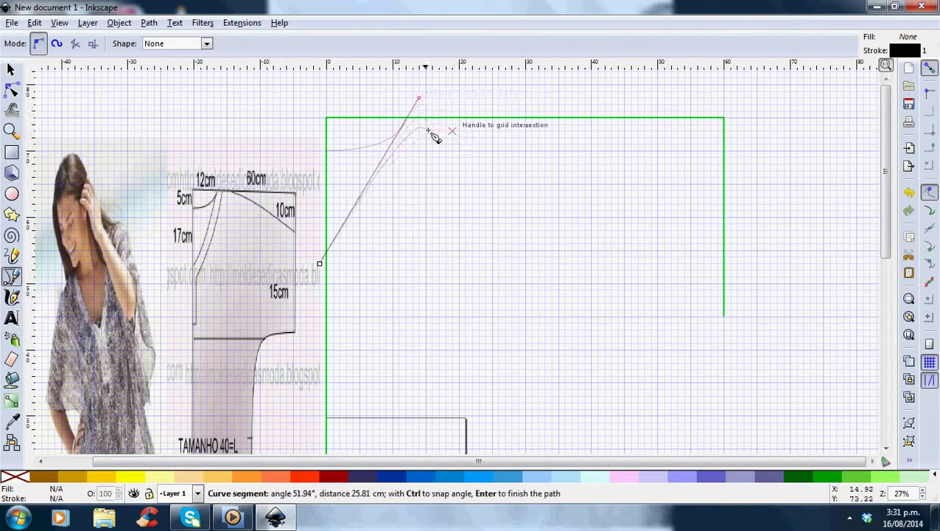
pyautogui.click(420, 98)
pyautogui.press('Return')
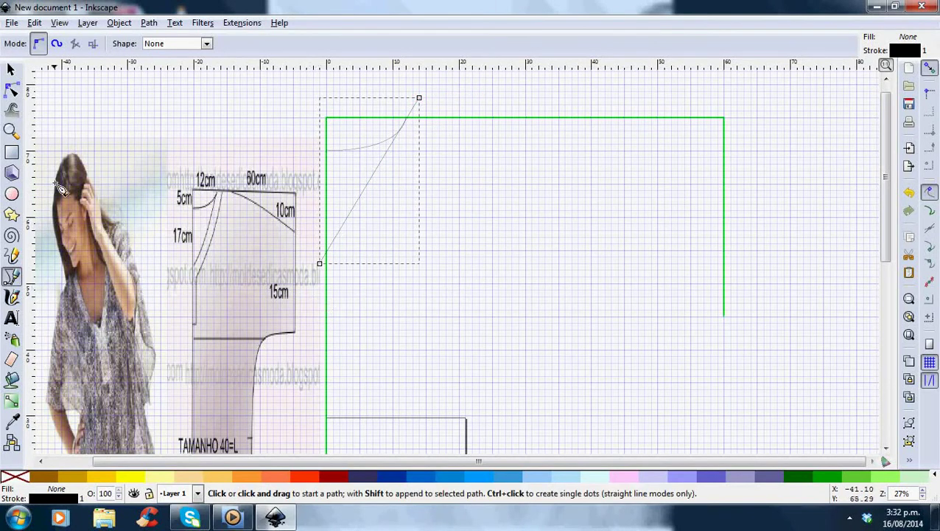
# - Set the lower node of the new diagonal line to X 0 cm so it sits on the vertical edge
pyautogui.click(12, 90)
pyautogui.click(320, 263)
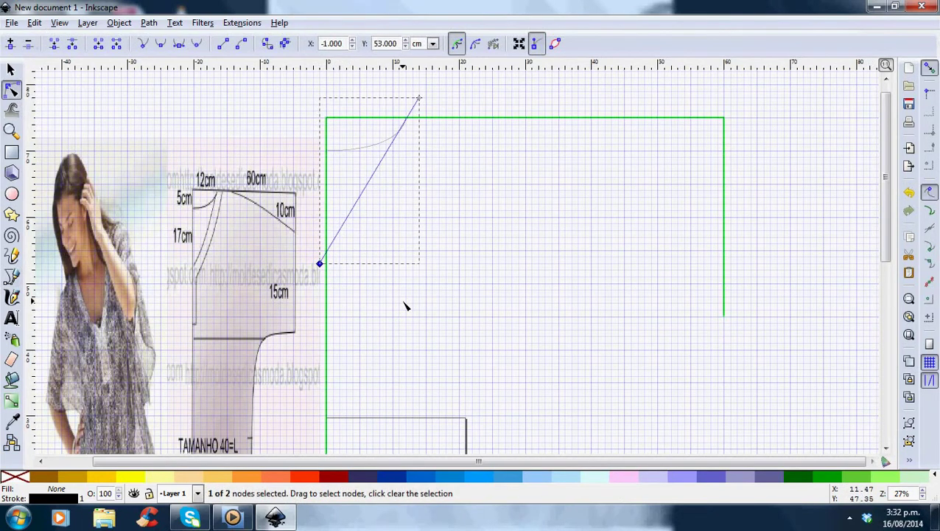
pyautogui.tripleClick(350, 44)
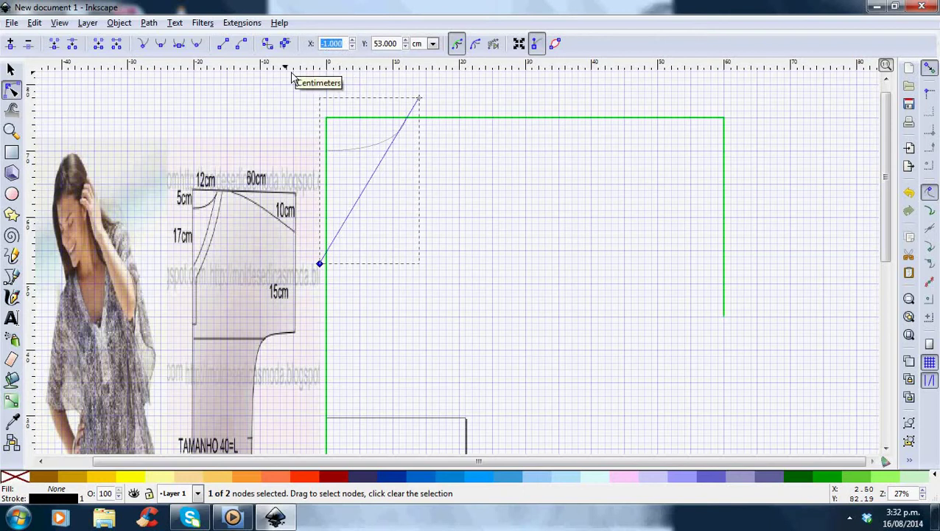
pyautogui.write('0')
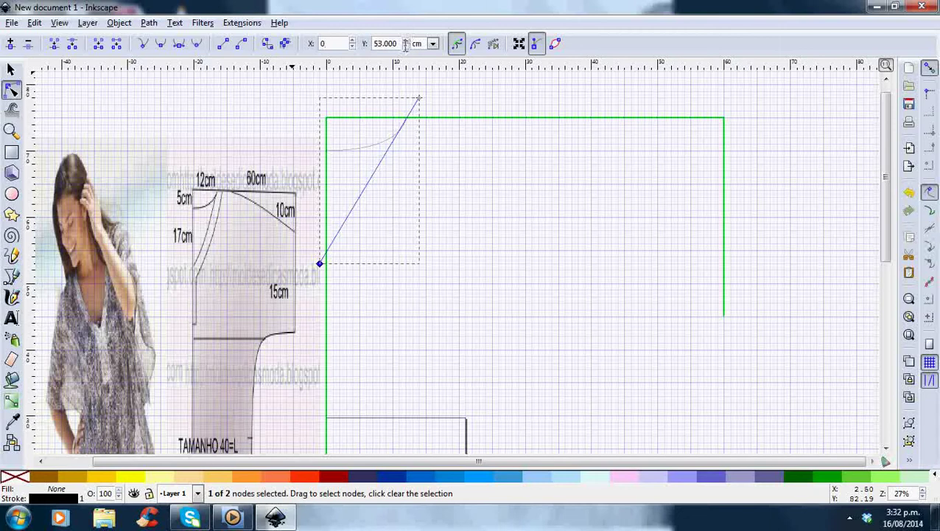
pyautogui.click(291, 101)
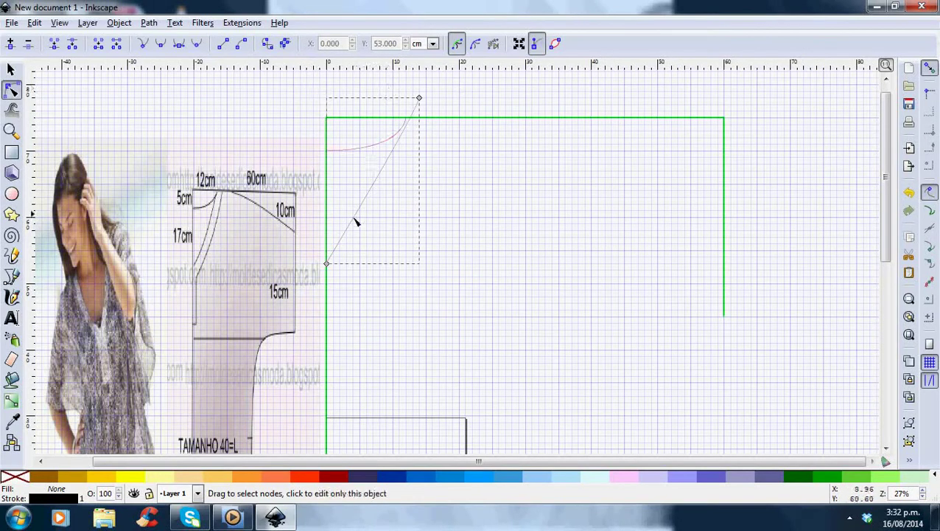
# - Move the deeper neckline's lower-node handle to about X 4, Y 58 cm and set its upper node to X 12, Y 75 cm
pyautogui.click(327, 264)
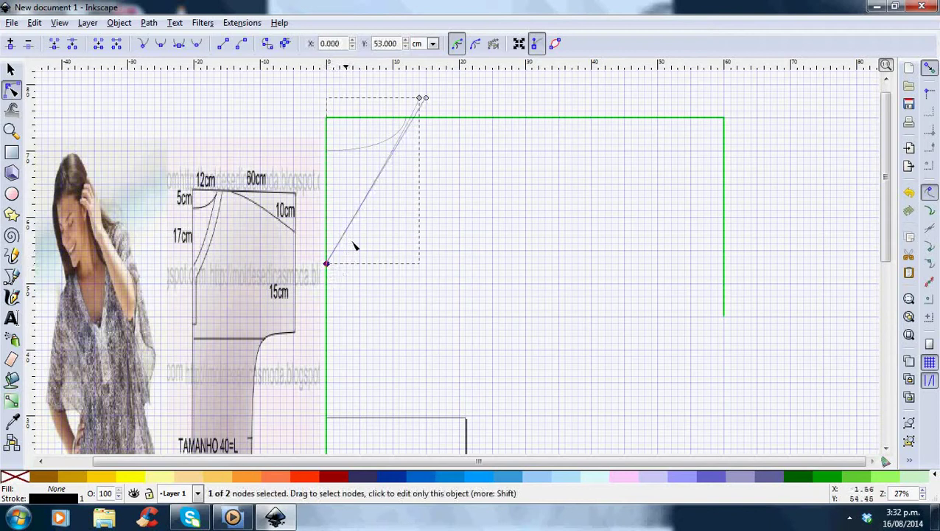
pyautogui.click(419, 98)
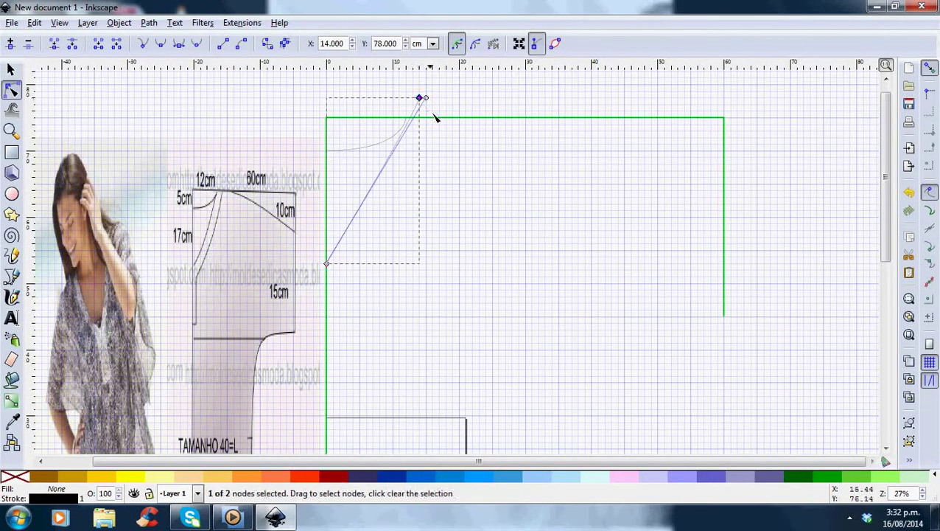
pyautogui.moveTo(420, 100); pyautogui.dragTo(351, 221)
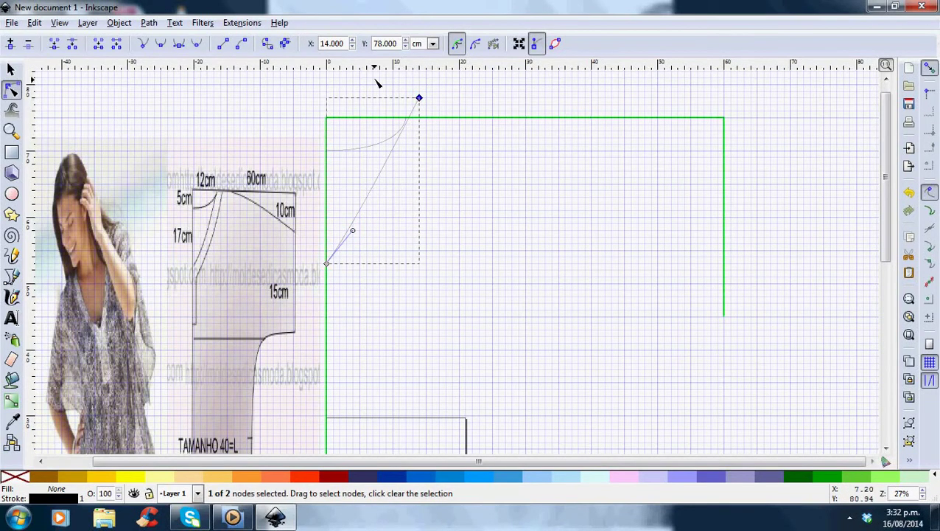
pyautogui.doubleClick(384, 44)
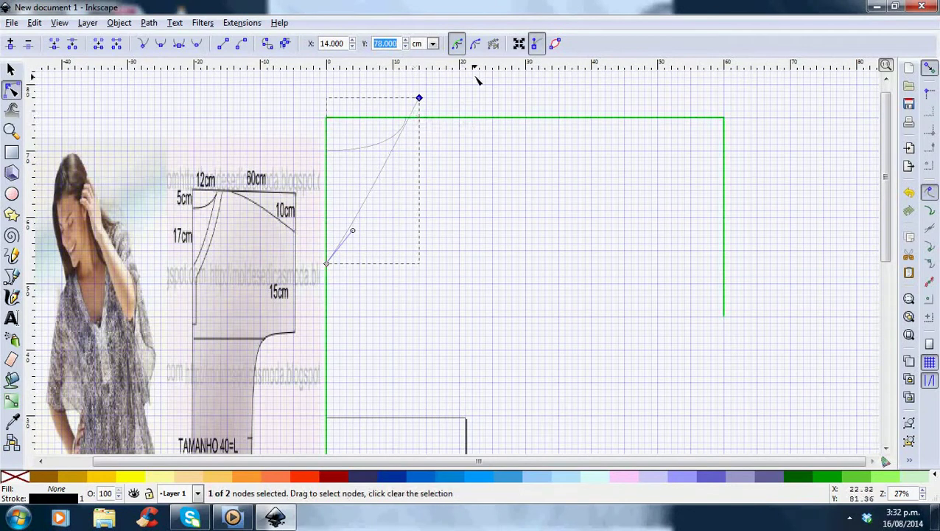
pyautogui.write('75')
pyautogui.press('Return')
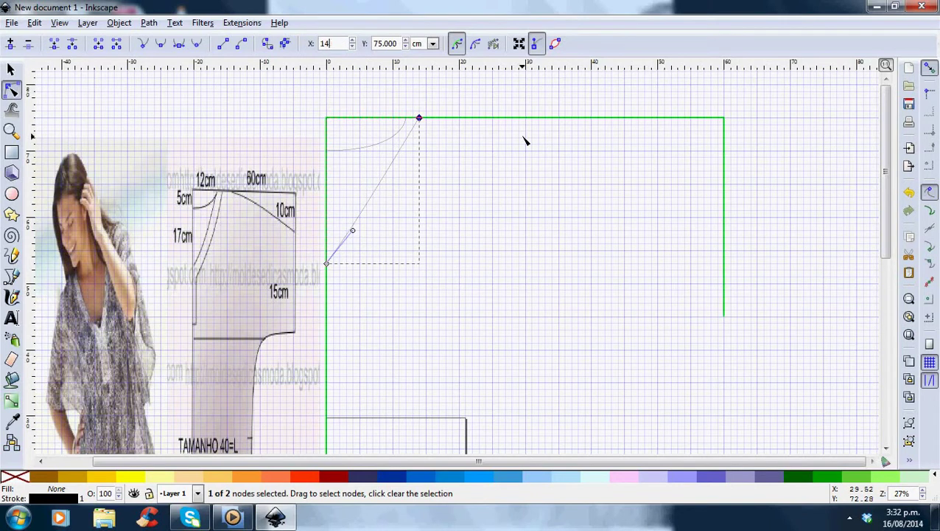
pyautogui.write('12')
pyautogui.press('Return')
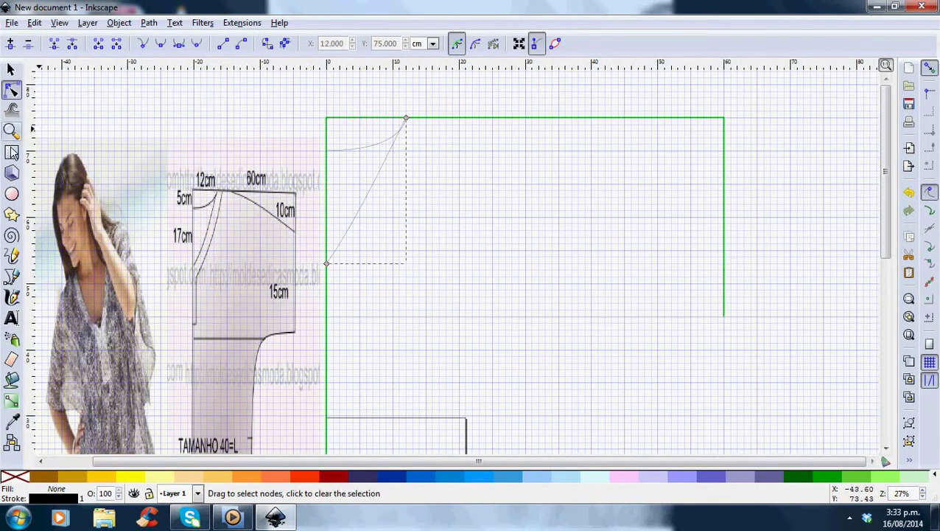
# - Bow the deeper neckline outward by moving its lower-node handle to about X 7, Y 57 cm
pyautogui.click(351, 230)
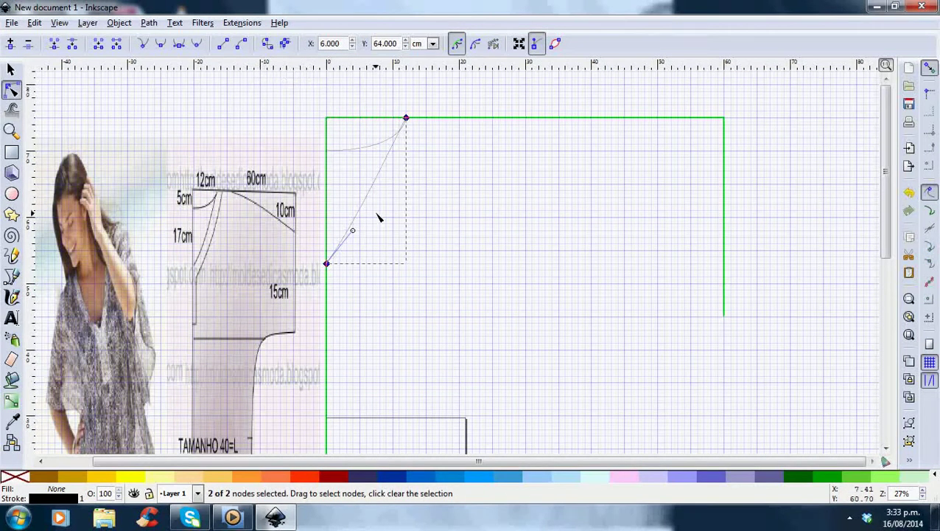
pyautogui.moveTo(354, 233); pyautogui.dragTo(378, 239)
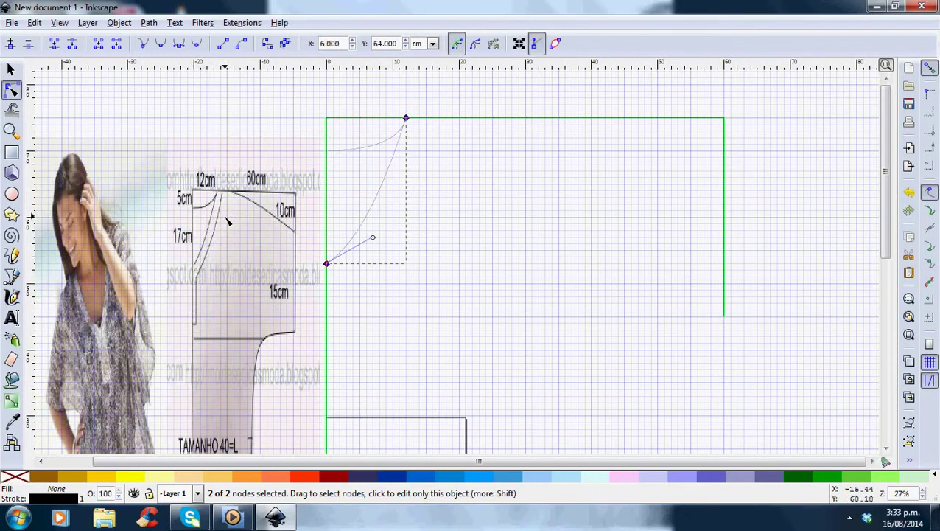
pyautogui.click(445, 215)
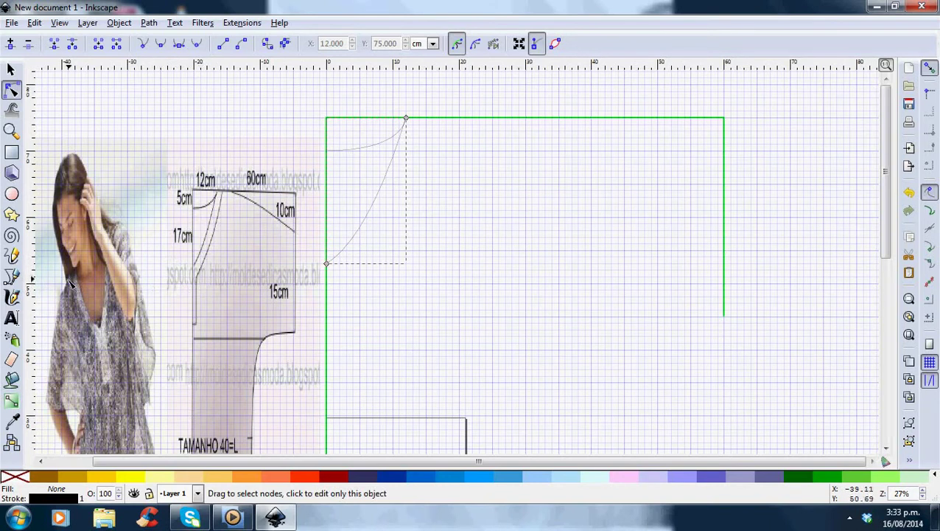
# - Draw a sloping shoulder path with the Pen tool from about X 16, Y 75 cm to the outer vertical edge, ending at about X 60, Y 53 cm
pyautogui.click(17, 278)
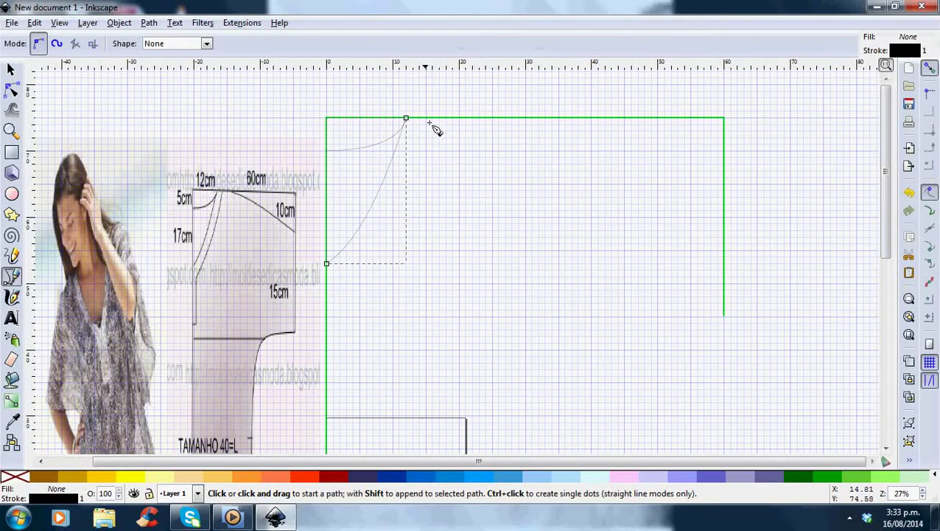
pyautogui.moveTo(432, 118); pyautogui.dragTo(728, 221)
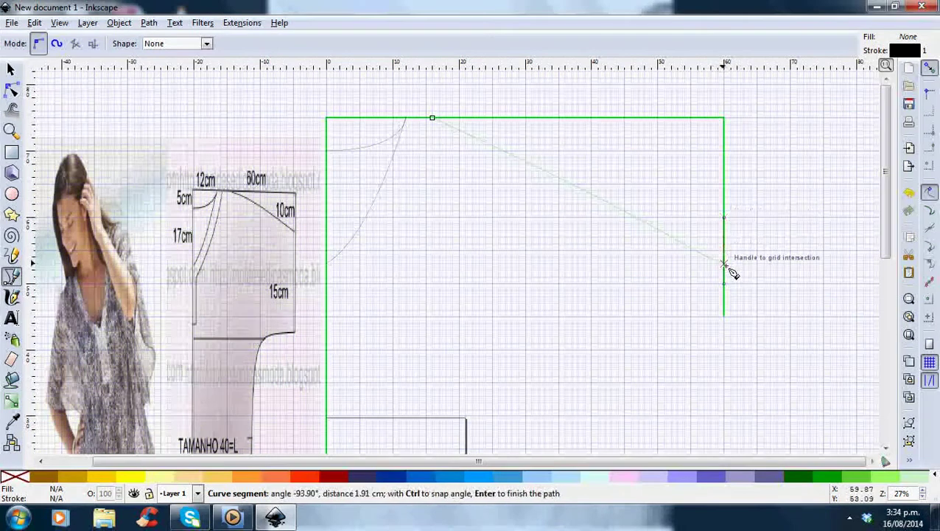
pyautogui.doubleClick(725, 263)
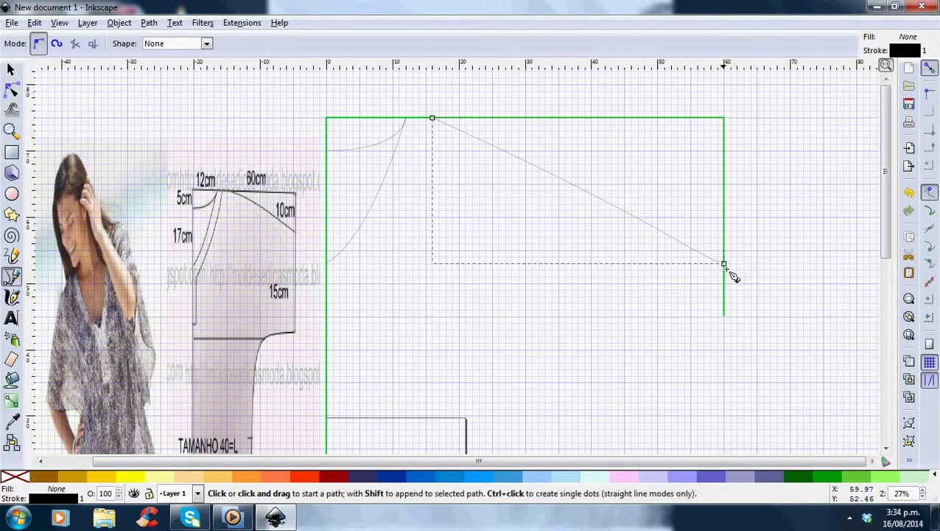
# - Pull the shoulder path's start handle to about X 18, Y 68 cm and set its middle node on the outer edge to Y 65 cm
pyautogui.click(11, 90)
pyautogui.click(724, 264)
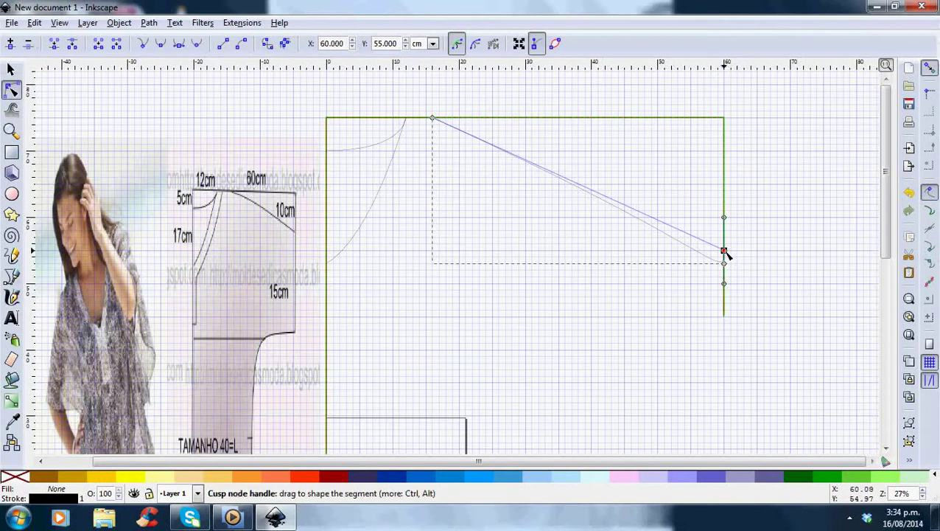
pyautogui.moveTo(725, 252); pyautogui.dragTo(446, 163)
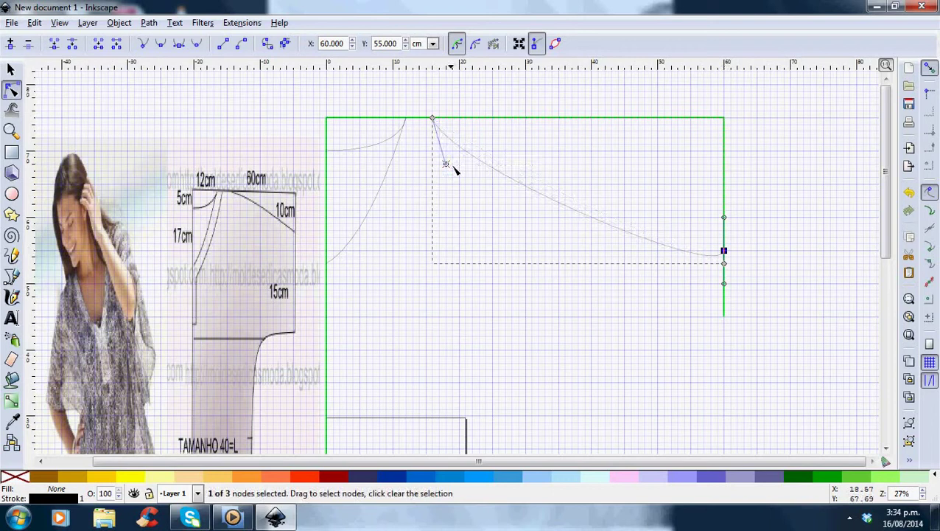
pyautogui.click(725, 253)
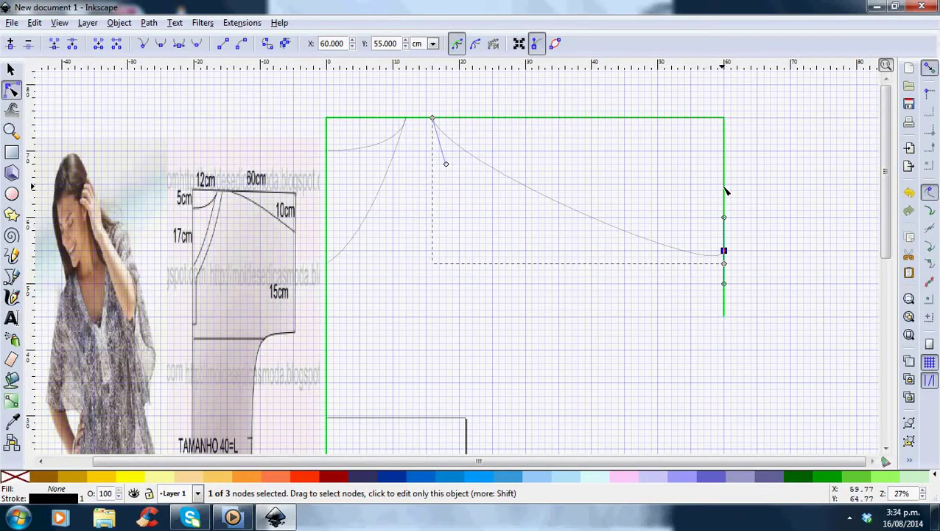
pyautogui.doubleClick(384, 43)
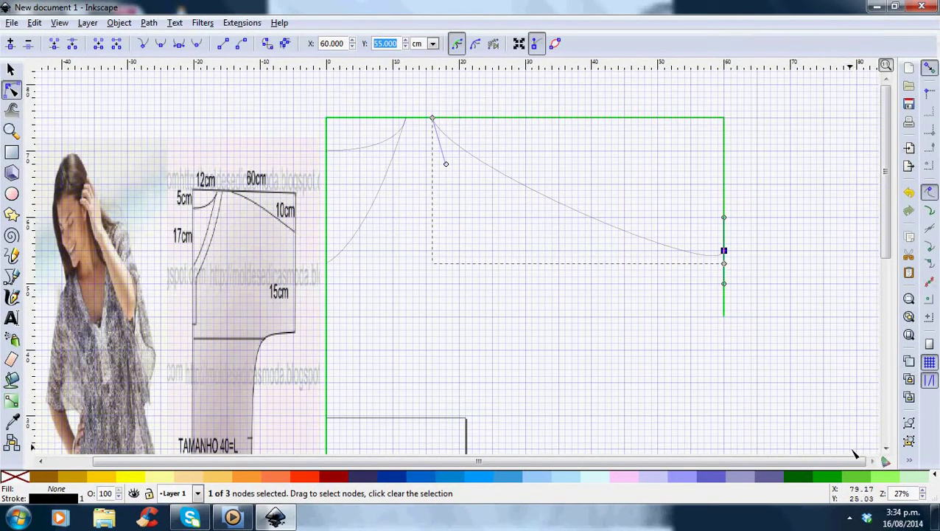
pyautogui.write('65')
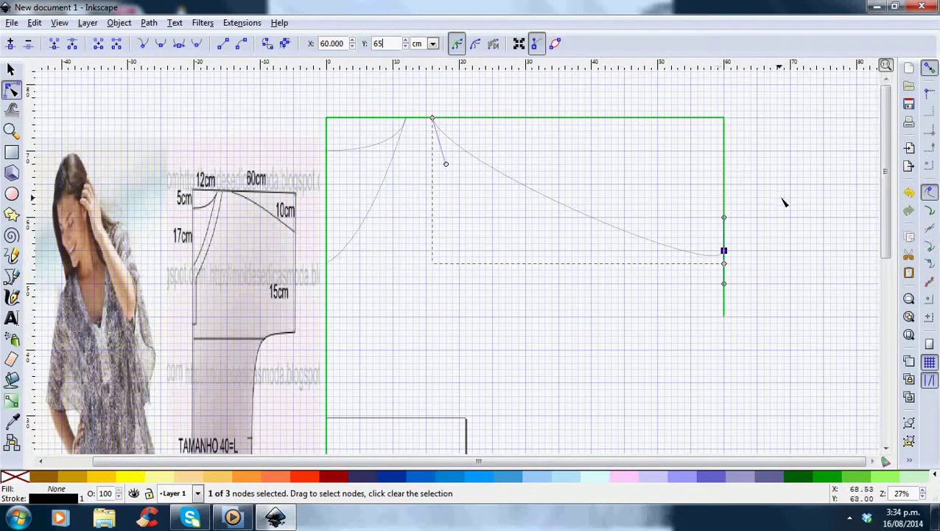
pyautogui.press('Return')
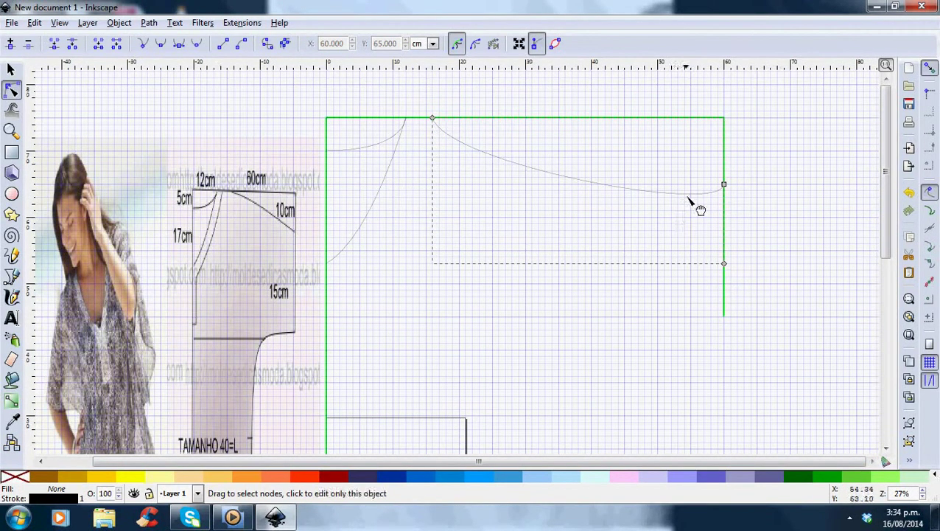
# - Move the shoulder curve's start handle to about X 32, Y 74 cm and make the node at X 60, Y 65 cm auto-smooth
pyautogui.click(724, 185)
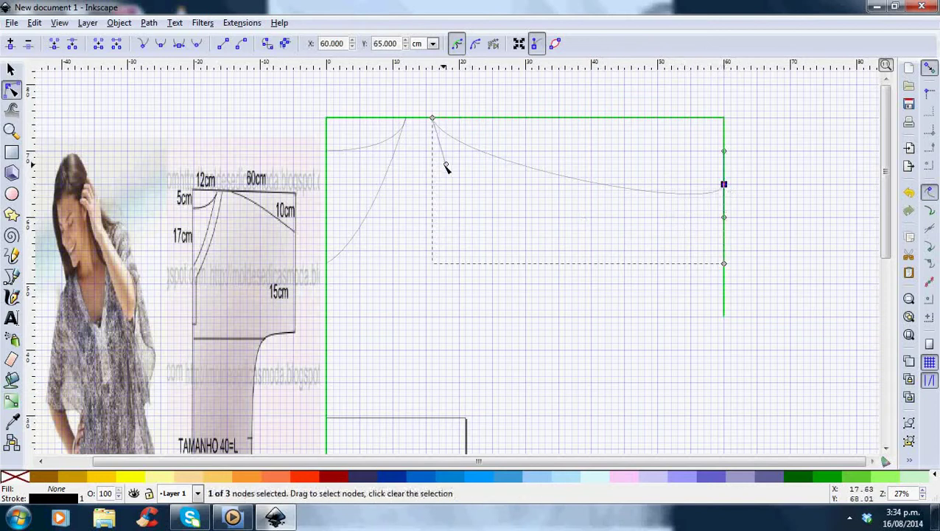
pyautogui.moveTo(446, 166); pyautogui.dragTo(539, 126)
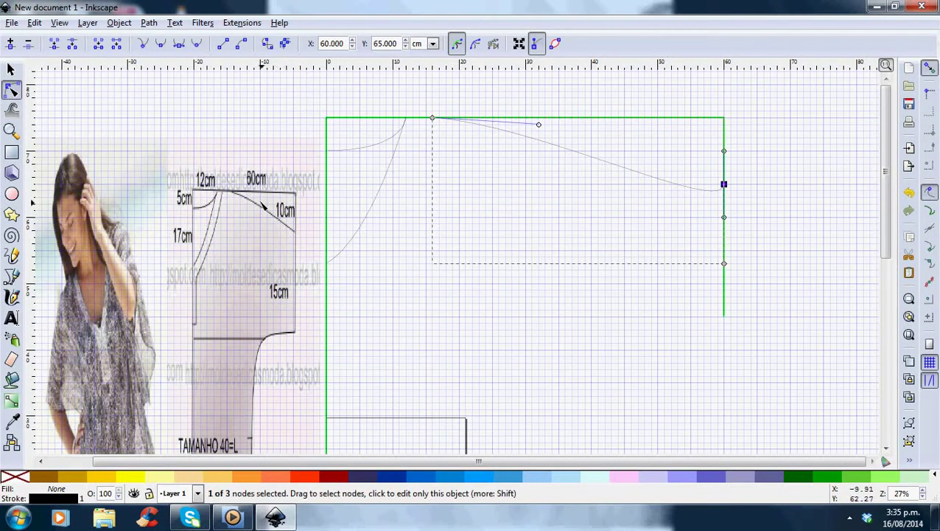
pyautogui.click(724, 184)
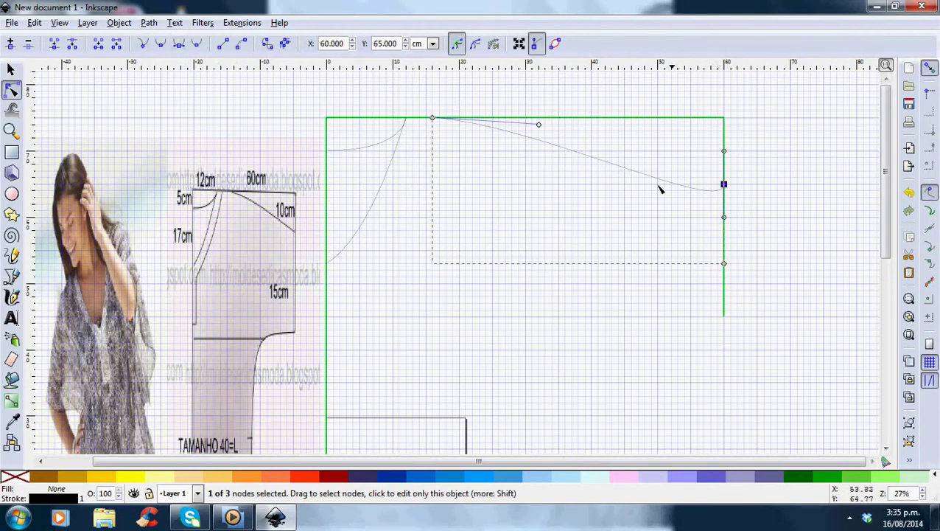
pyautogui.click(197, 45)
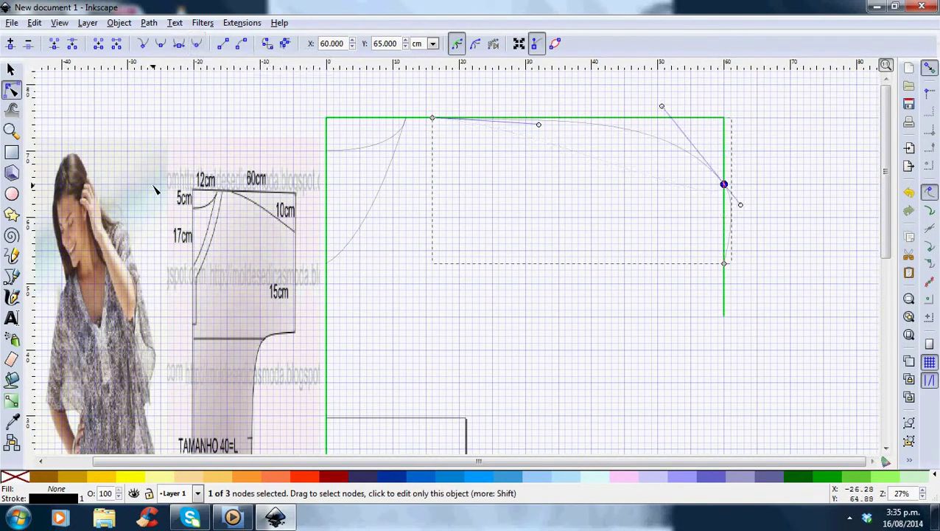